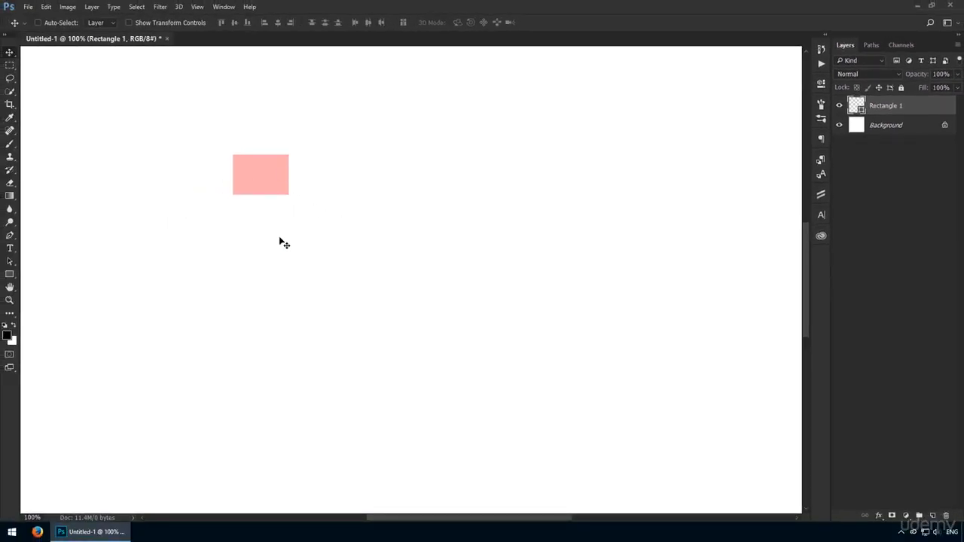
- Enlarge the pink rectangle with Free Transform, commit it, then delete the Rectangle 1 layer
key("ctrl+t")
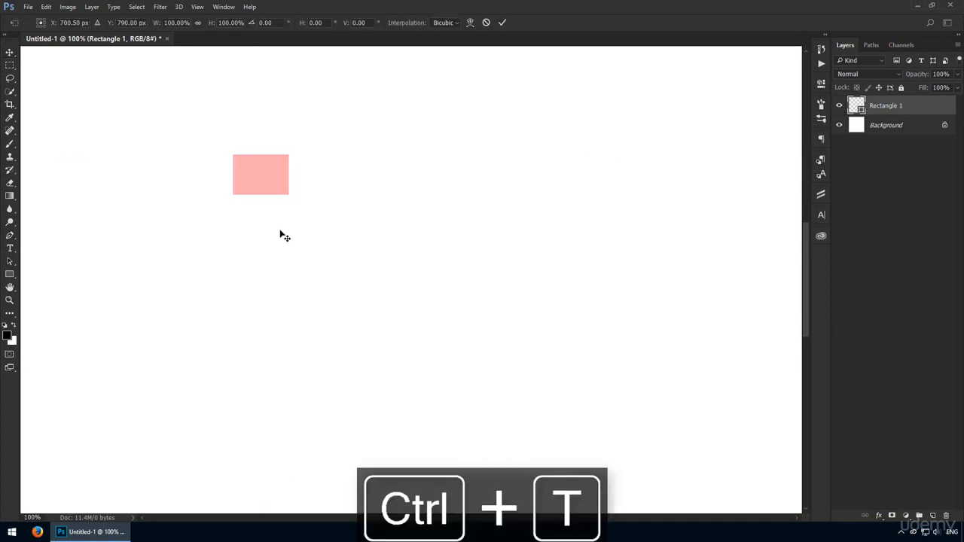
left_click_drag(288, 195, 738, 455)
key("Return")
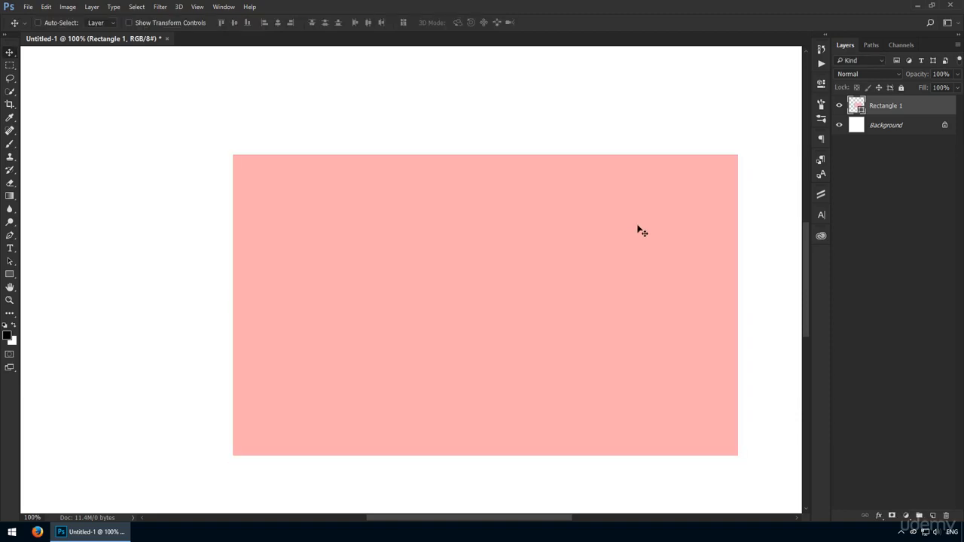
key("Delete")
left_click(10, 275)
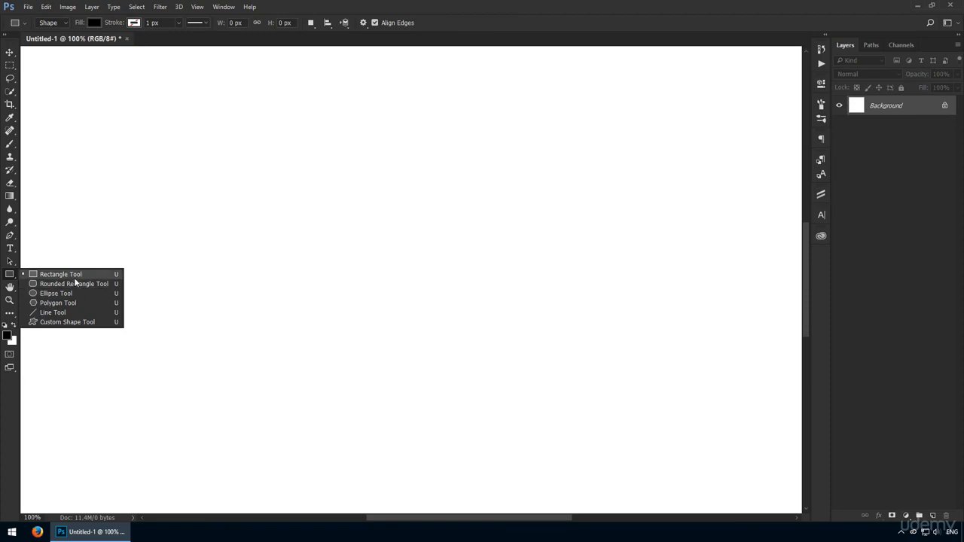
left_click(74, 276)
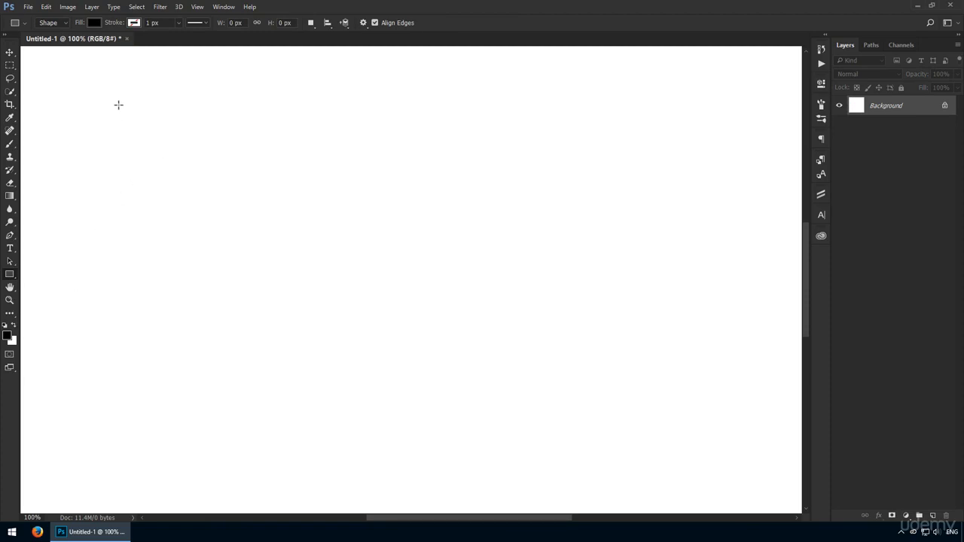
left_click_drag(102, 76, 273, 188)
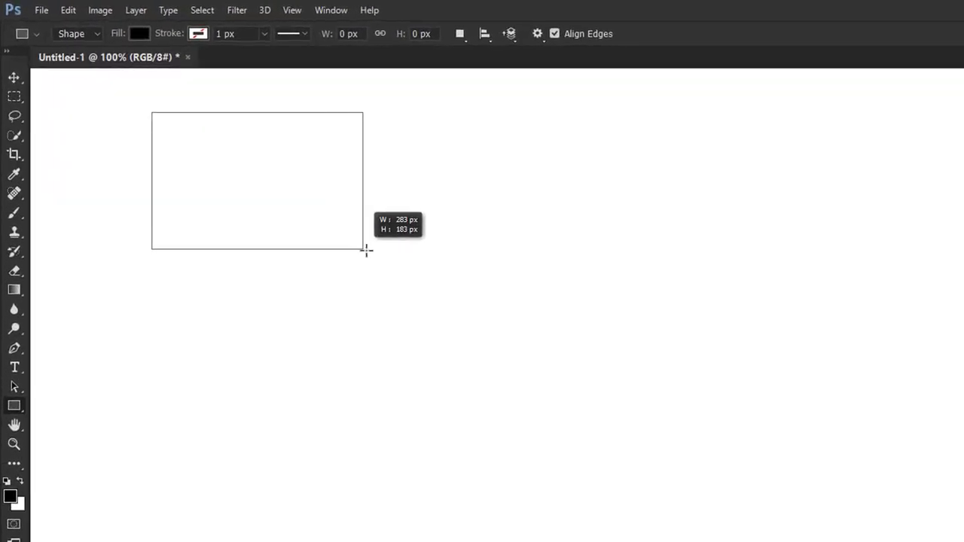
left_click_drag(402, 278, 449, 261)
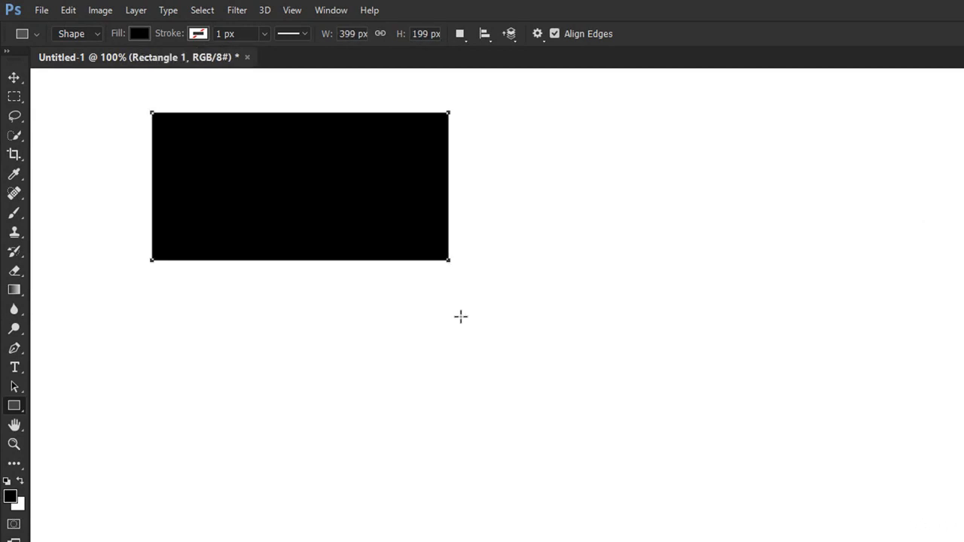
key("ctrl+z")
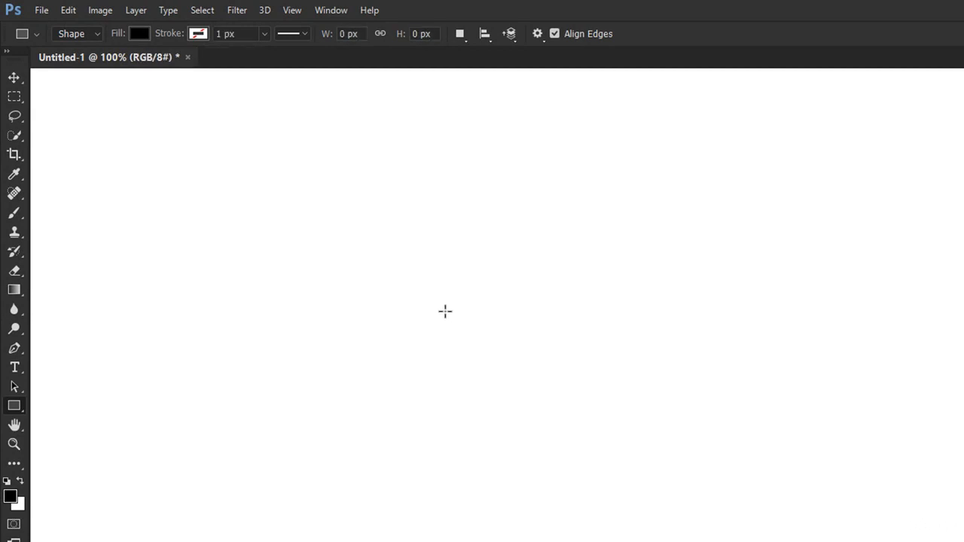
left_click(296, 203)
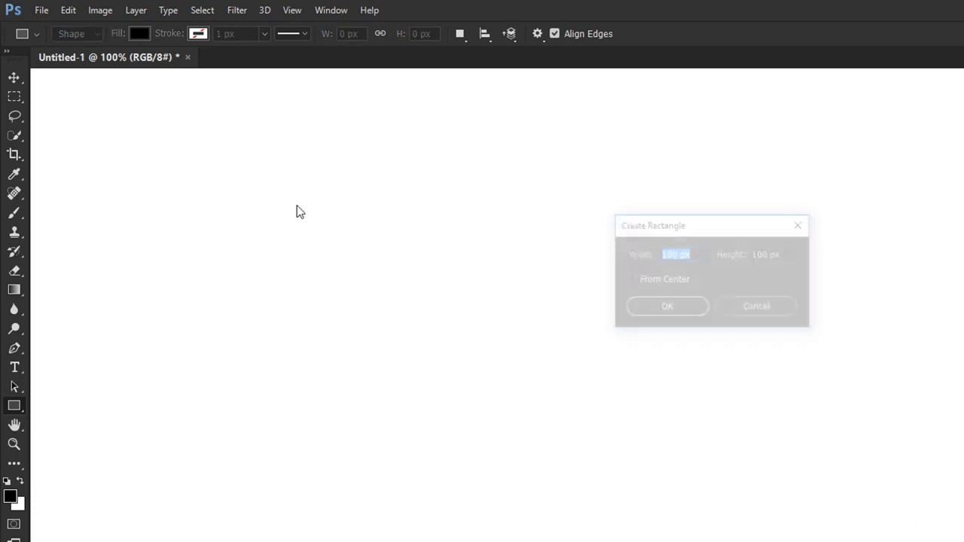
type("500")
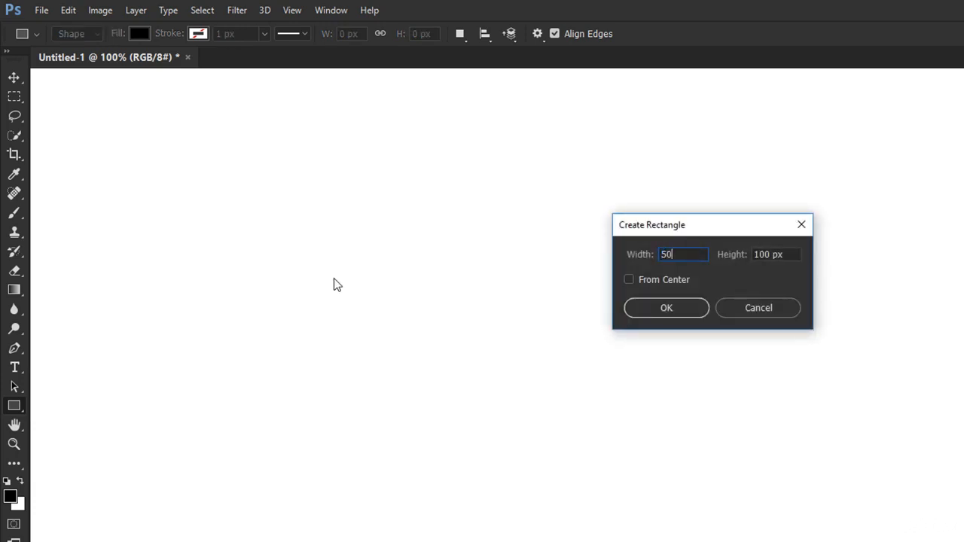
key("Tab")
type("200")
key("Return")
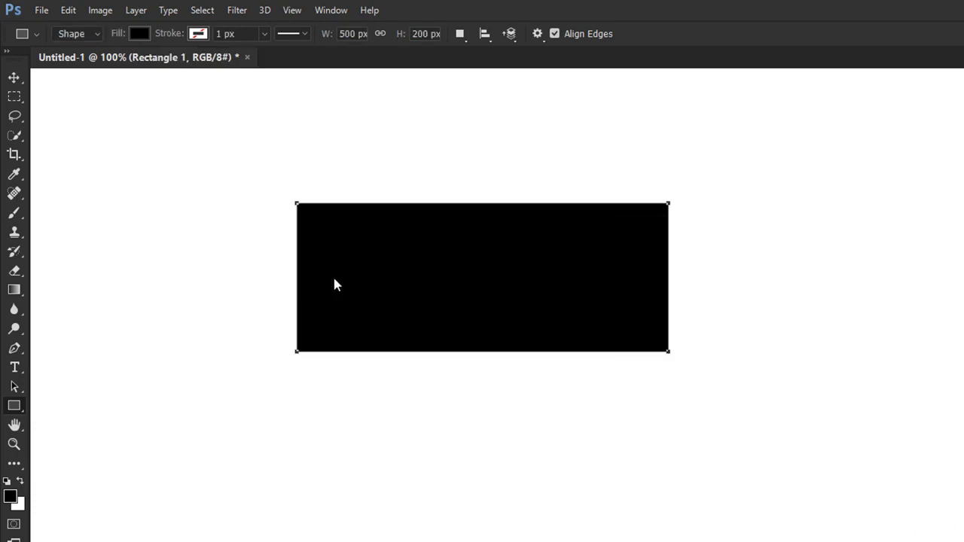
key("v")
left_click_drag(482, 271, 459, 313)
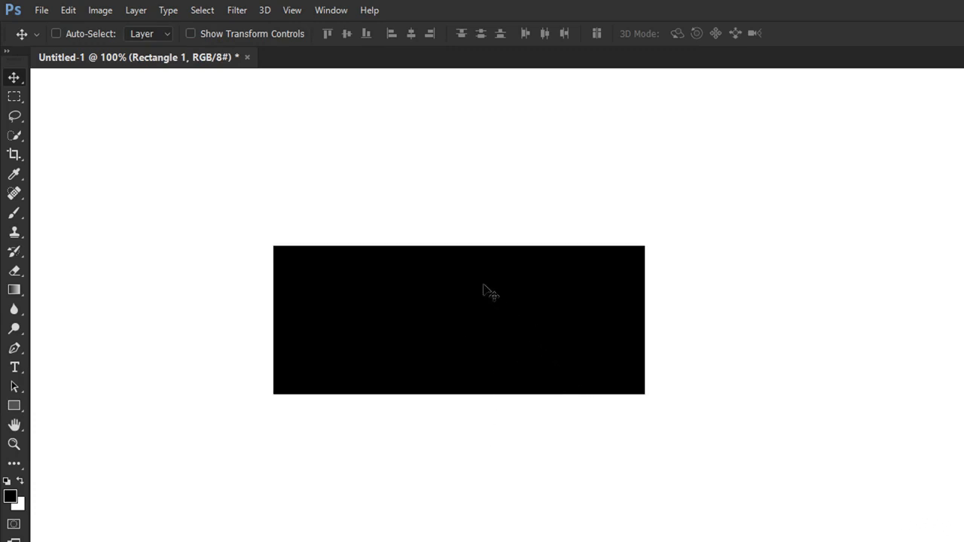
key("Delete")
key("u")
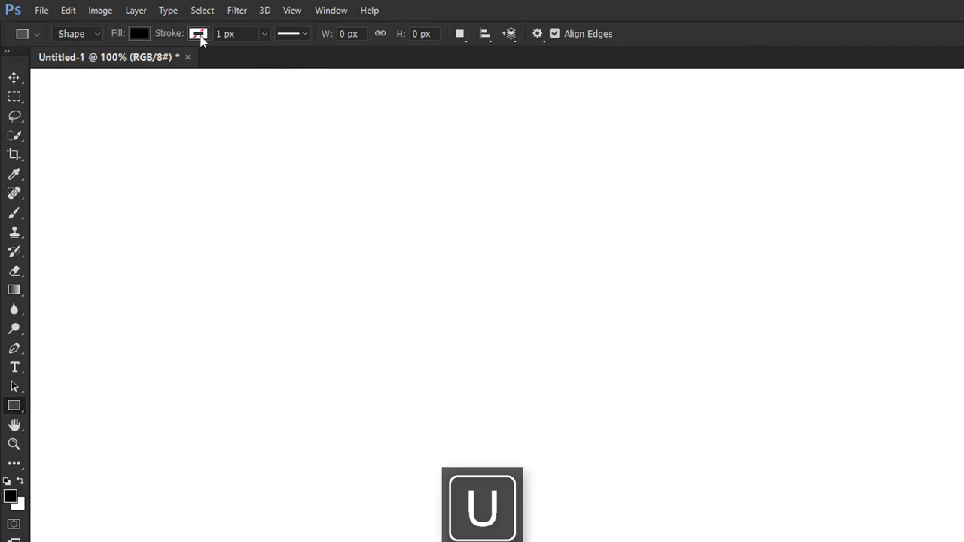
- Keep the tool in Shape mode and look over the fill colour choices without changing them
left_click(82, 33)
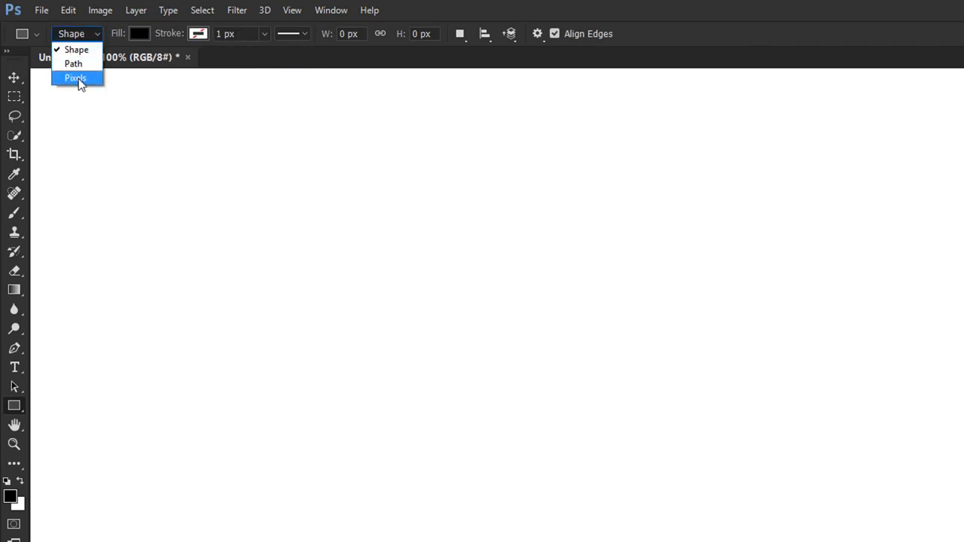
left_click(83, 49)
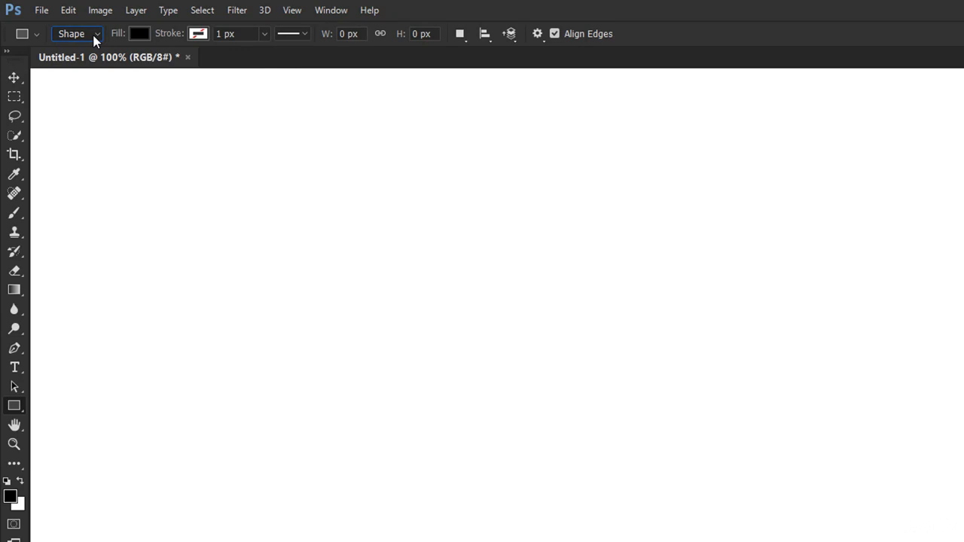
left_click(138, 35)
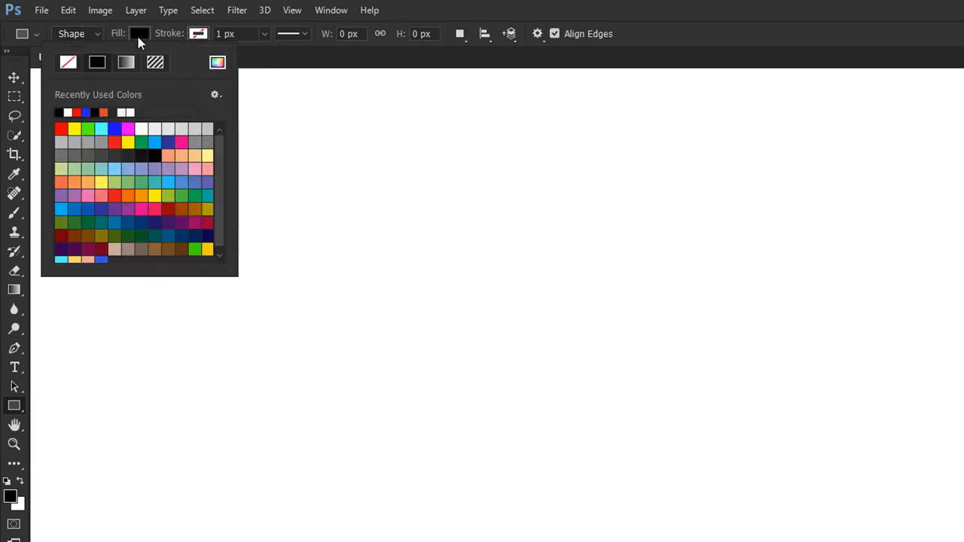
left_click(138, 37)
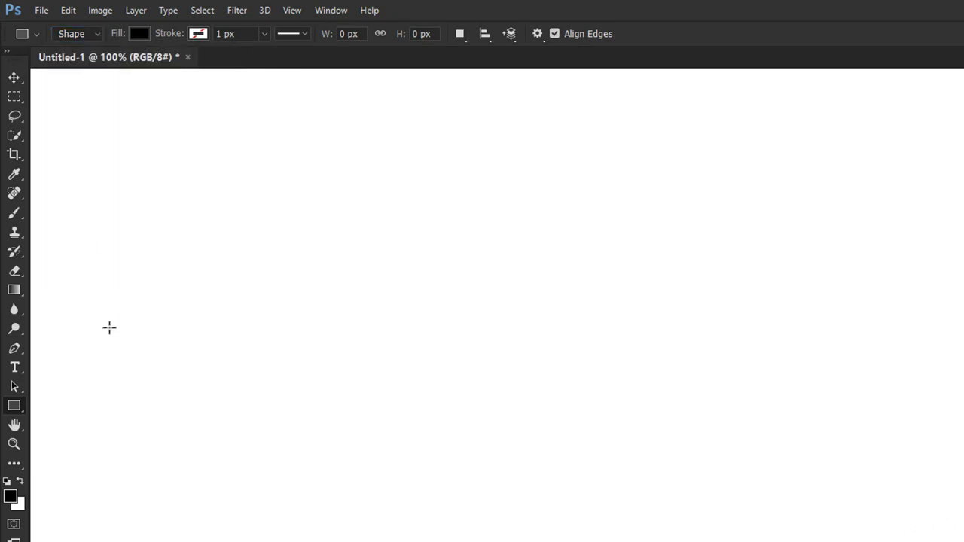
- Set the foreground colour to red ff0000, swap colours, then set the new foreground to blue
left_click(14, 499)
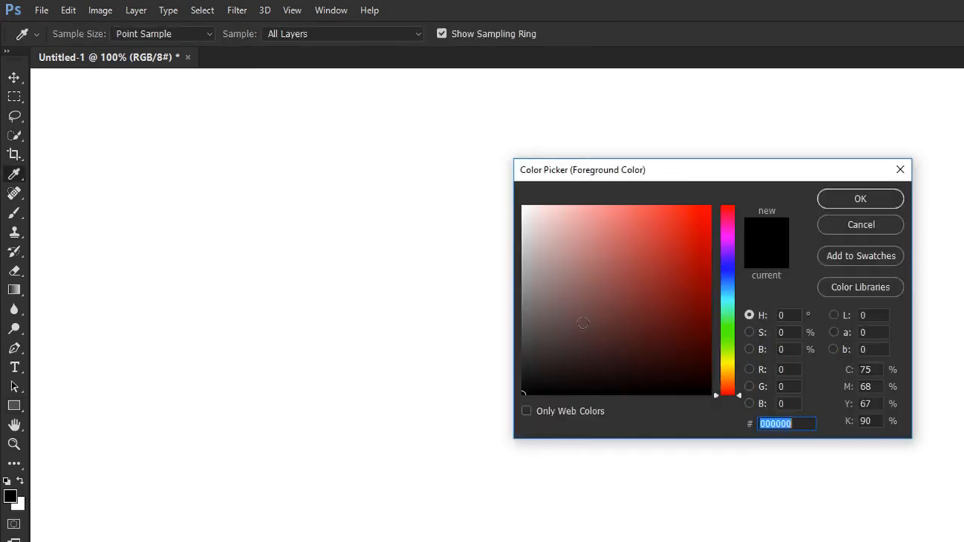
type("ff0000")
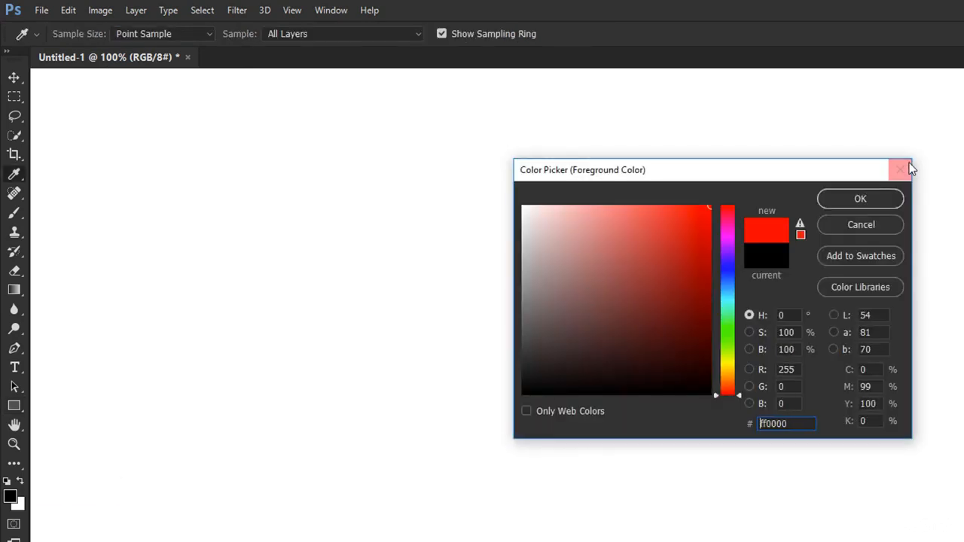
left_click(852, 203)
key("x")
left_click(11, 495)
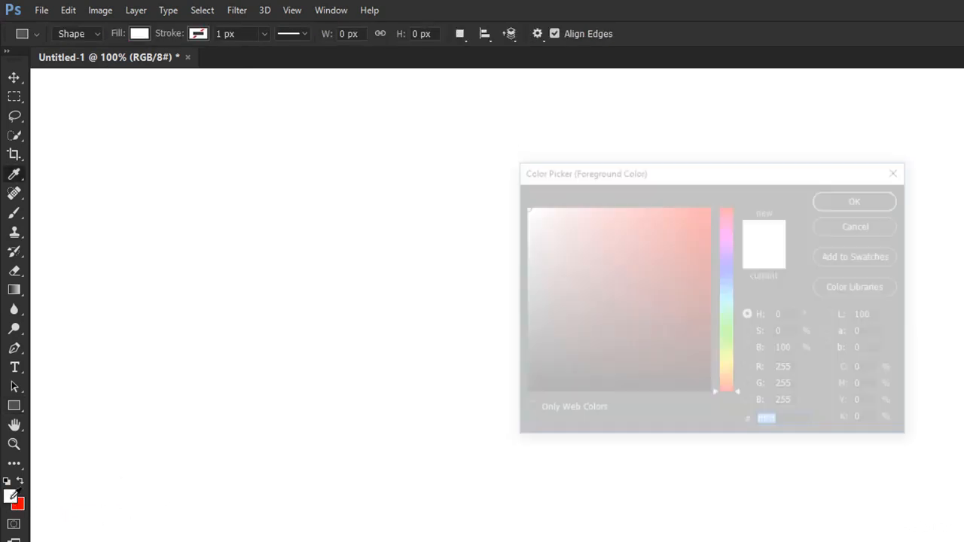
left_click(724, 274)
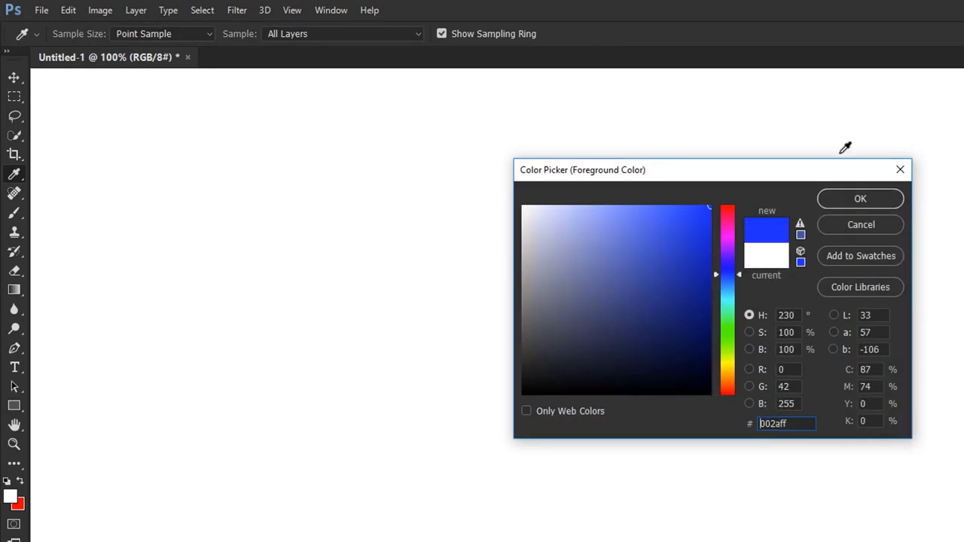
left_click(860, 198)
- Return to the Rectangle Tool and swap foreground and background to pick the shape fill colour
key("u")
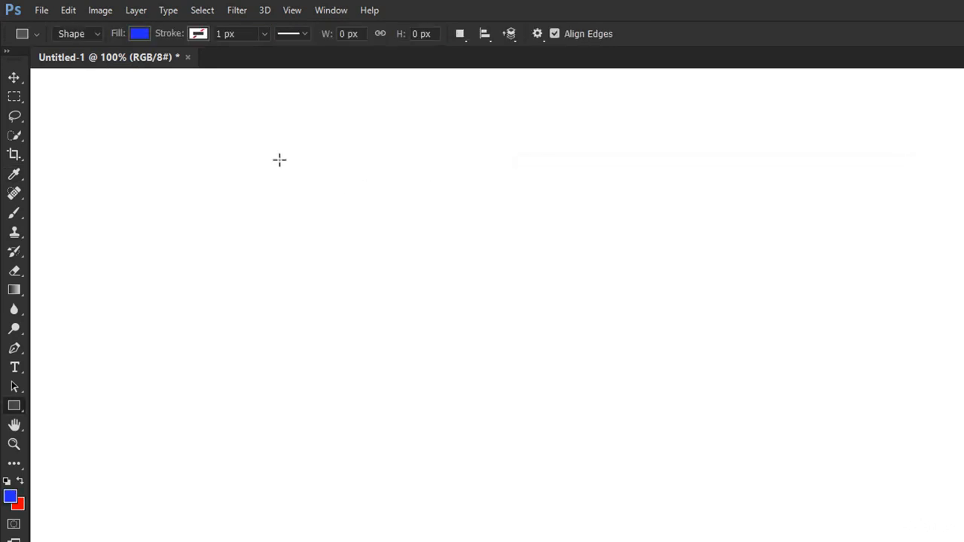
key("x")
key("x")
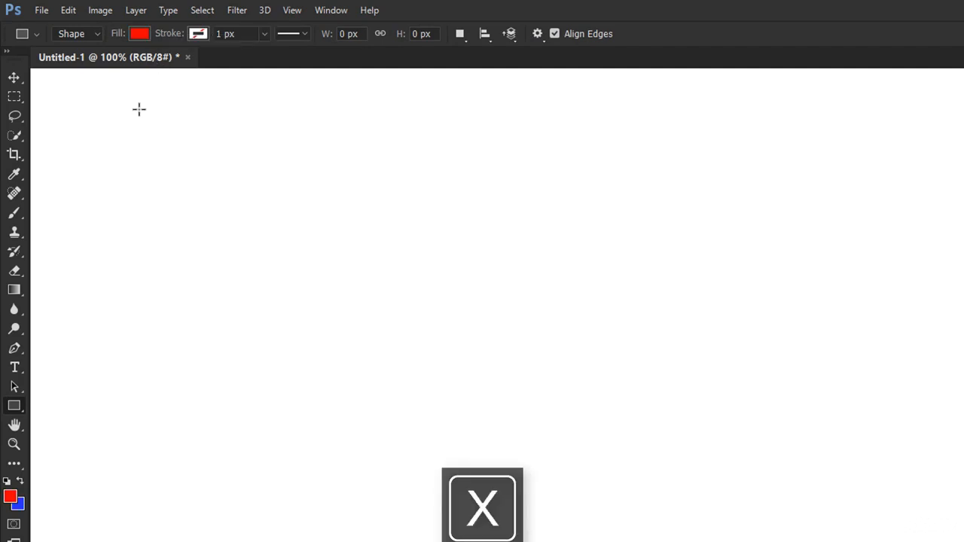
key("x")
key("x")
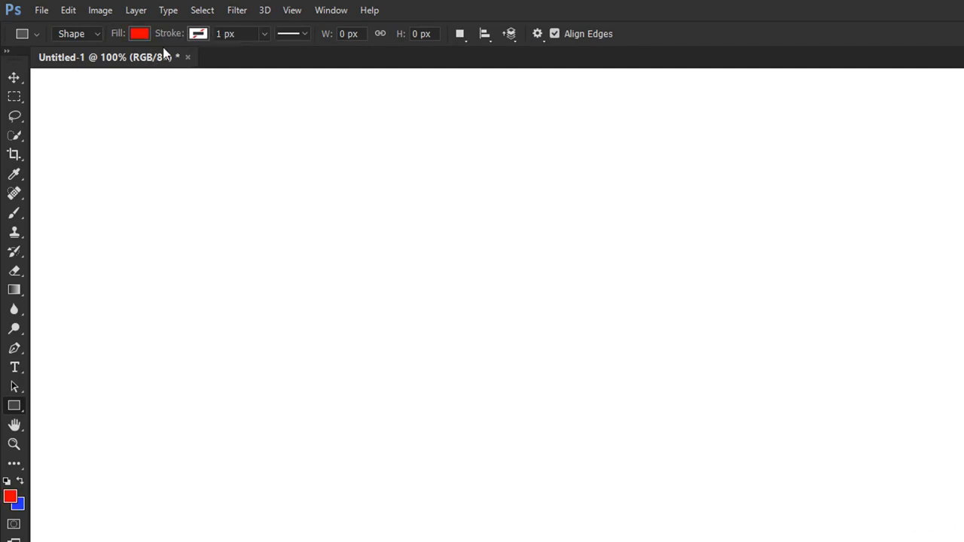
left_click(139, 33)
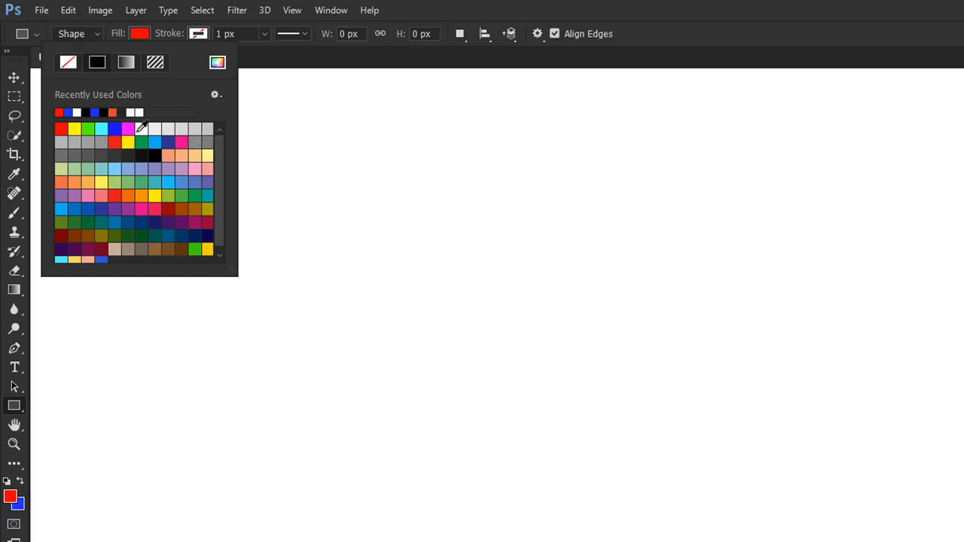
- Set a 2 px stroke width and draw a rectangle near the canvas's upper left
left_click(241, 33)
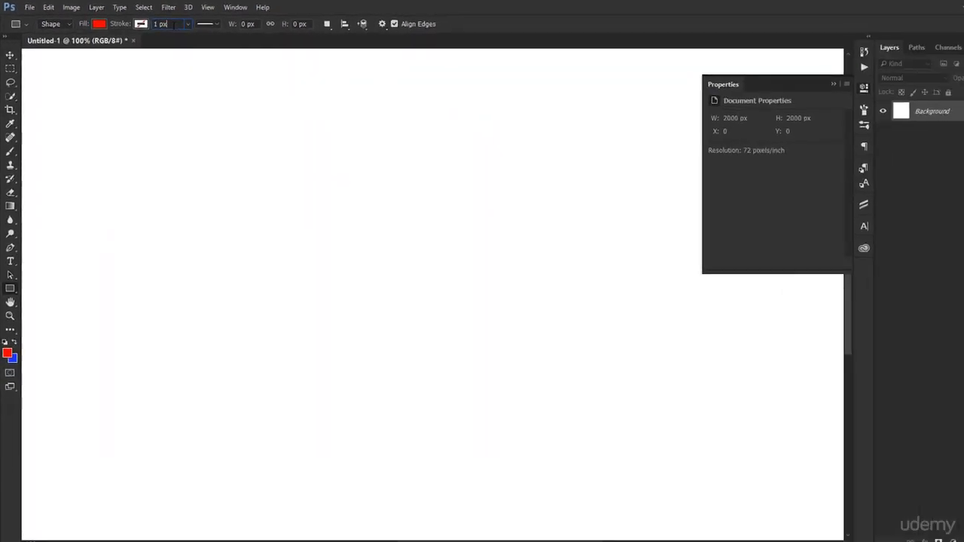
key("Up")
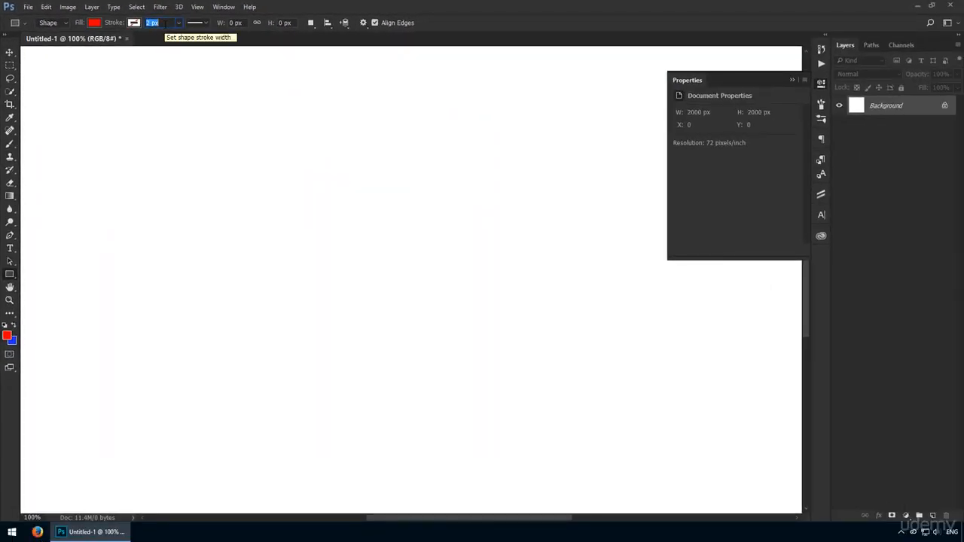
key("Return")
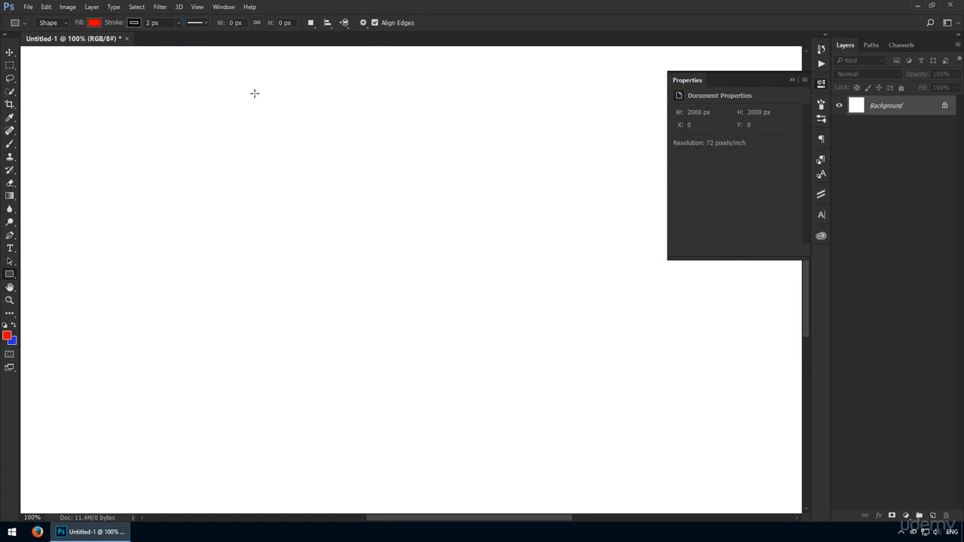
left_click_drag(152, 87, 307, 216)
- Preview blue and green fills, cancel to keep the rectangle red, and choose No Color for the stroke
double_click(856, 105)
left_click(490, 189)
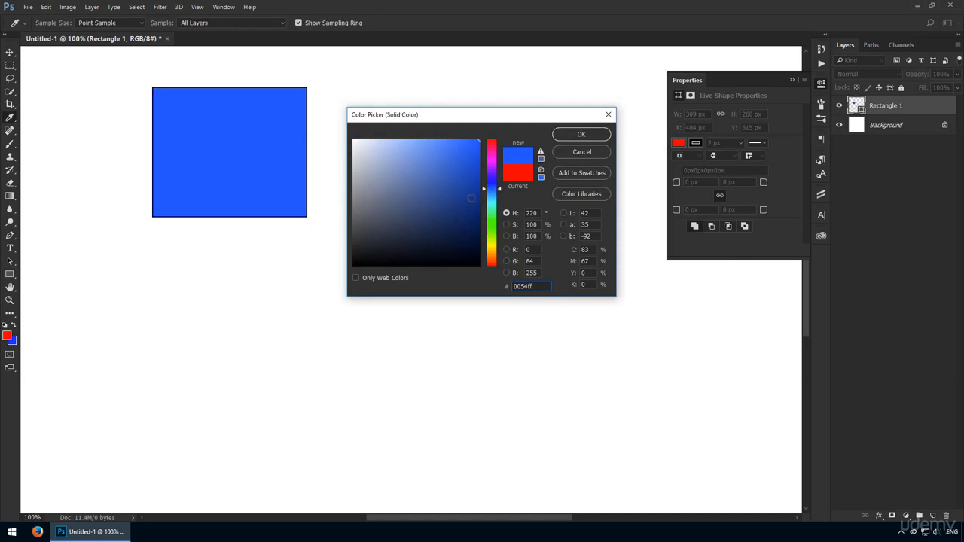
mouse_move(471, 198)
left_mouse_down()
mouse_move(475, 214)
mouse_move(435, 208)
mouse_move(448, 164)
mouse_move(465, 226)
mouse_move(444, 159)
left_mouse_up()
left_click(491, 222)
left_click(581, 151)
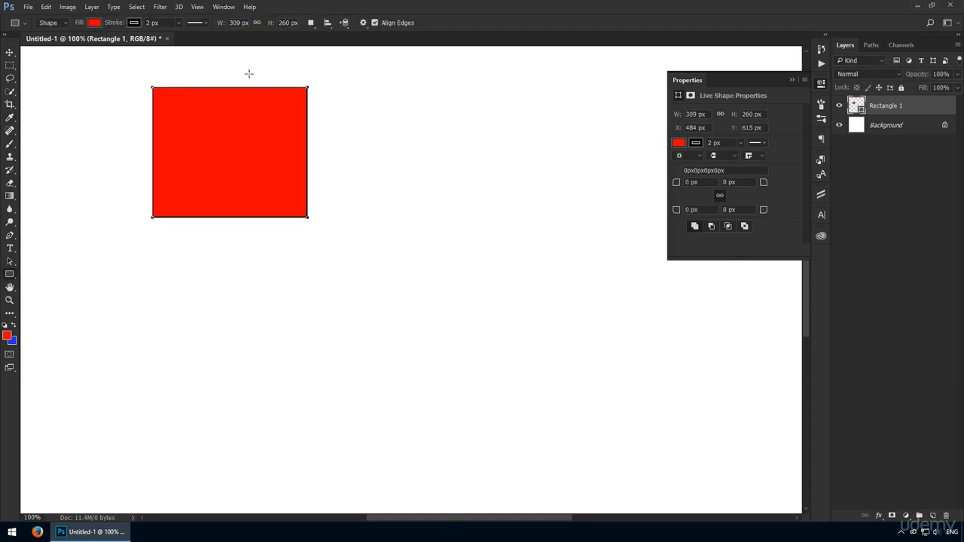
left_click(134, 24)
left_click(83, 43)
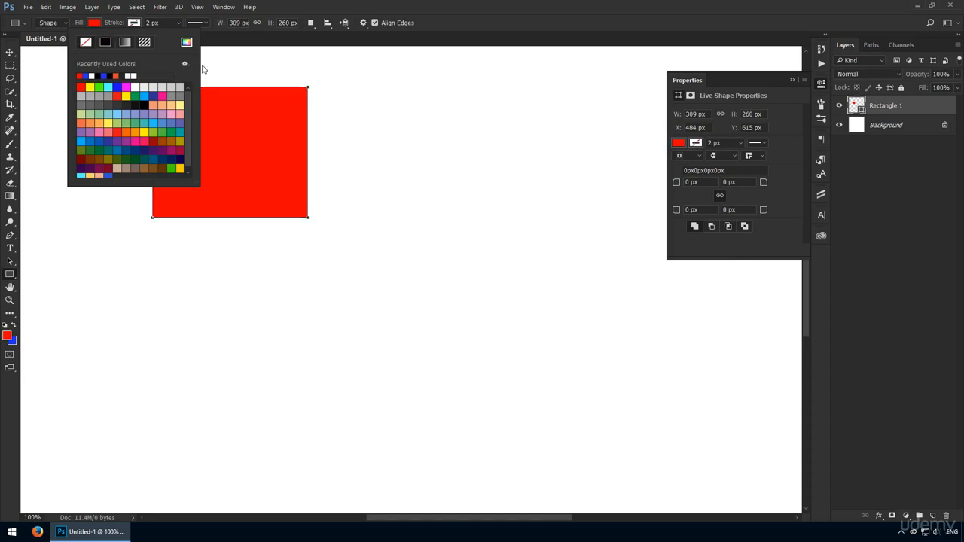
- Close the stroke colour dropdown, leaving the rectangle filled solid red
left_click(230, 44)
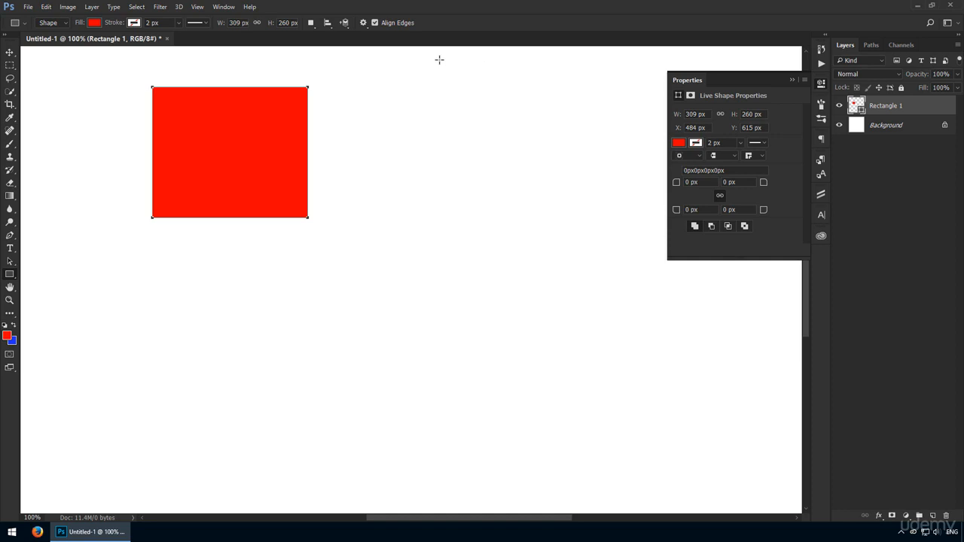
- Draw a rounded rectangle with a 20 px radius and move it beside the first rectangle
left_click(6, 280)
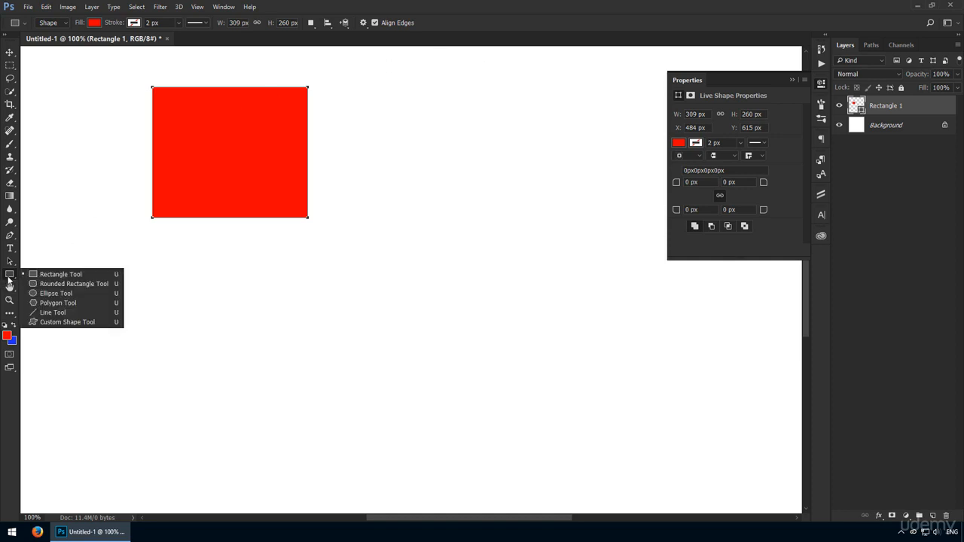
left_click(57, 283)
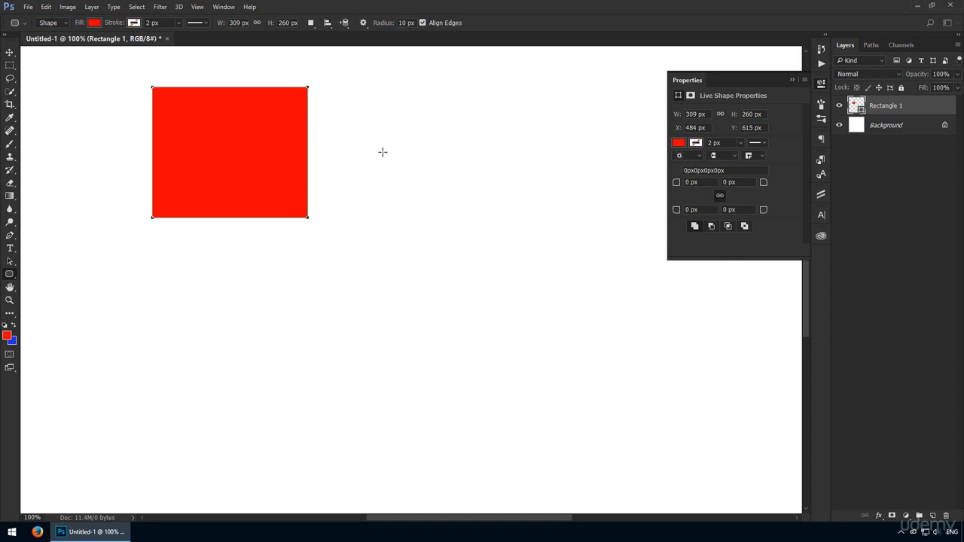
left_click(405, 22)
type("20")
left_click_drag(152, 247, 338, 372)
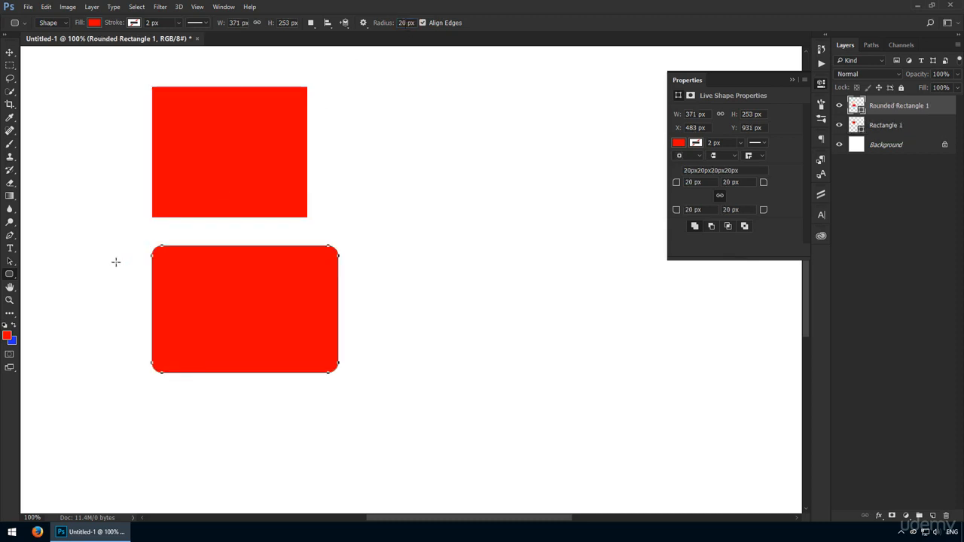
key("v")
left_click_drag(242, 283, 433, 127)
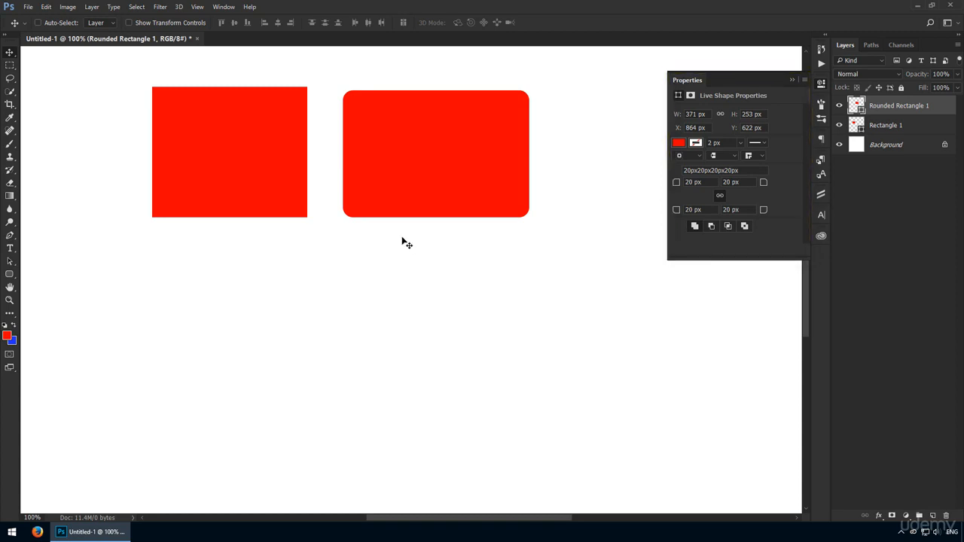
- Select the first rectangle and enter a 20 px top-left corner radius in Properties
key("ctrl")
left_click(291, 174, "ctrl")
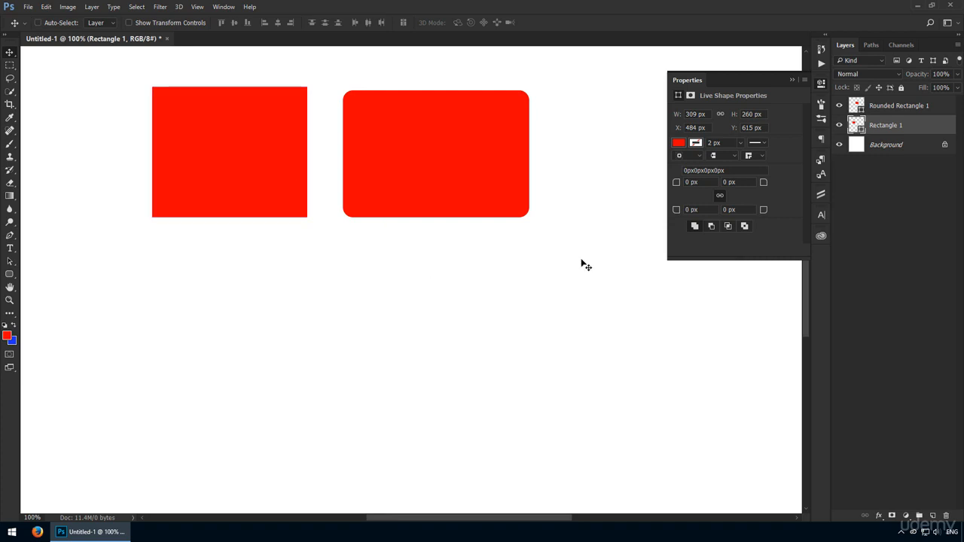
left_click(703, 184)
type("20")
- Select the rounded rectangle and set its corner radius to 0 px
left_click(460, 155, "ctrl")
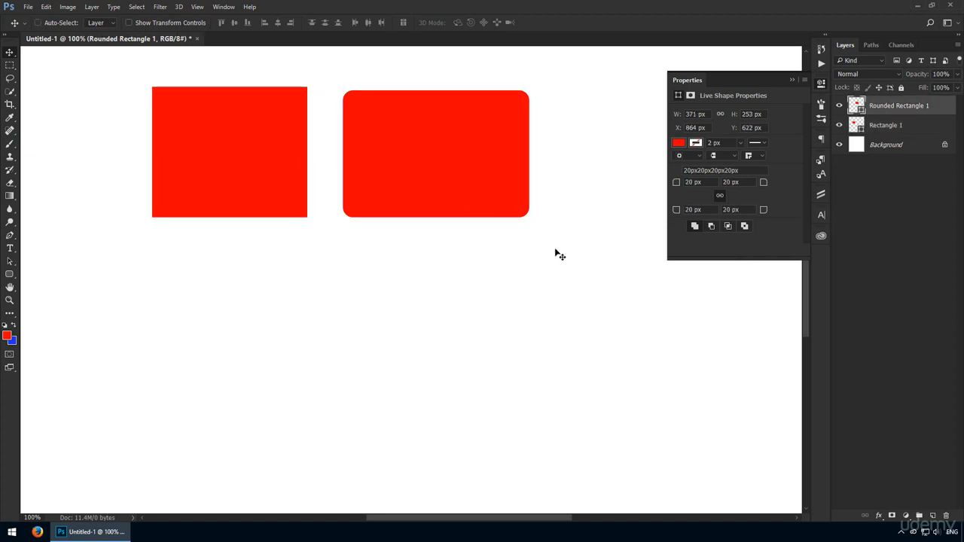
left_click_drag(702, 183, 590, 183)
type("0")
key("Return")
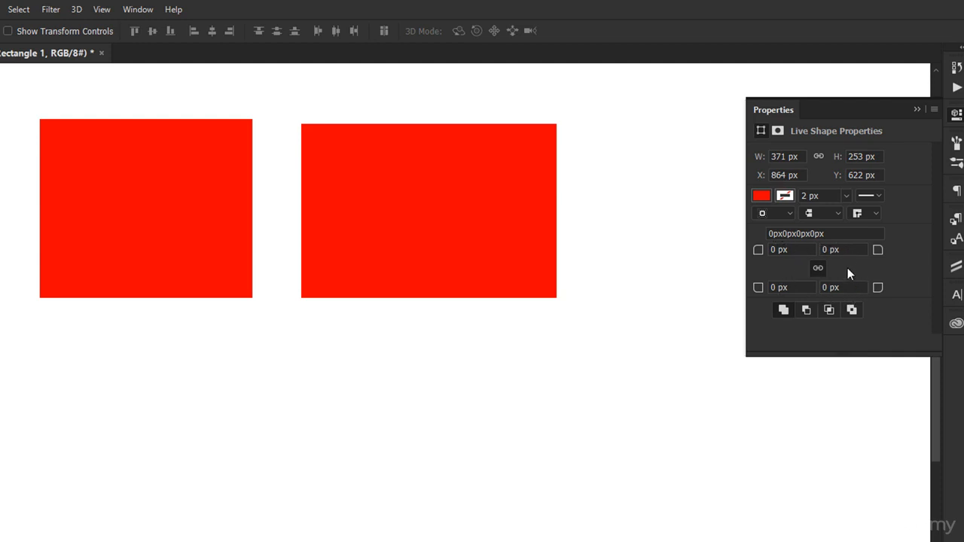
- Give the right rectangle a 10 px radius, then 25 px on both bottom corners
left_click(783, 249)
type("10")
key("Return")
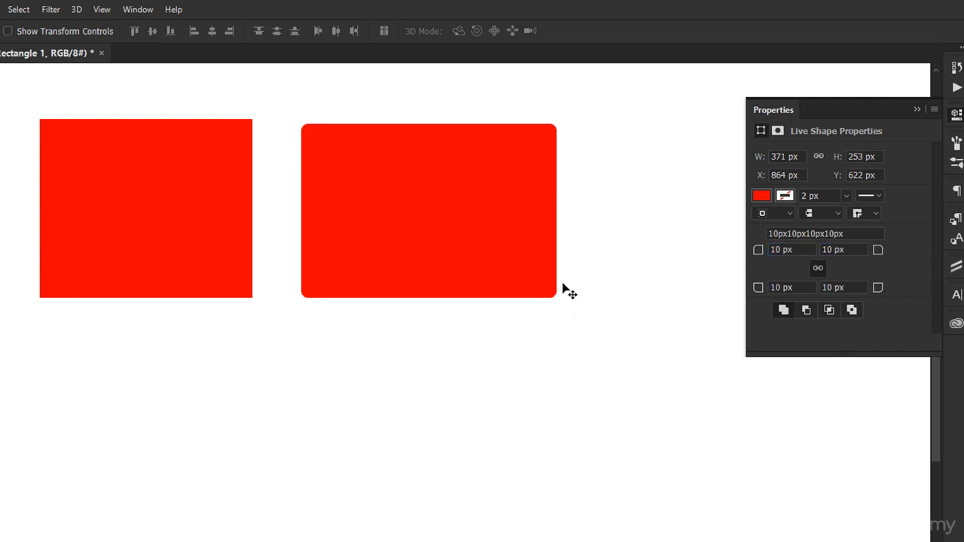
left_click(803, 284)
type("25")
key("Tab")
type("25")
key("Return")
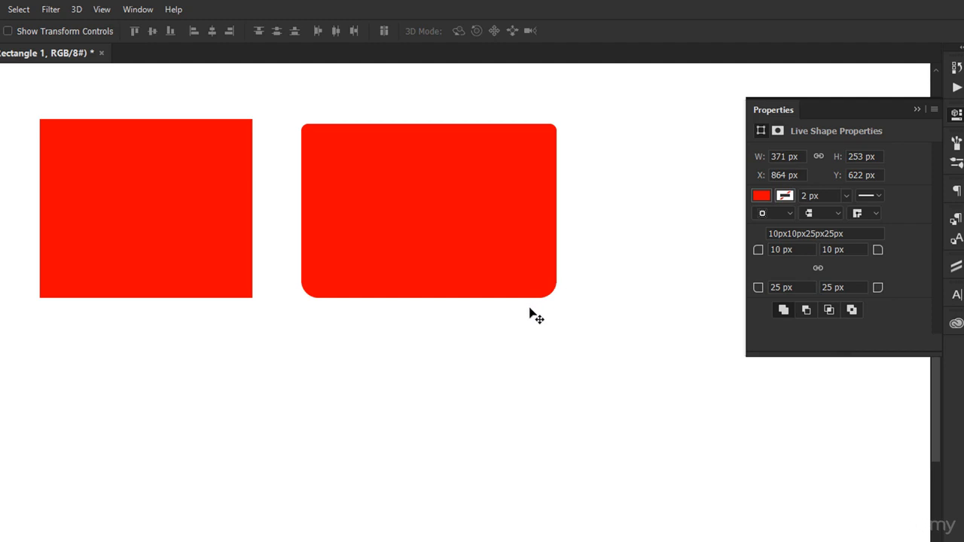
- Set the top-left and top-right corner radii to 0 px
left_click(800, 251)
type("0")
key("Tab")
type("0")
key("Return")
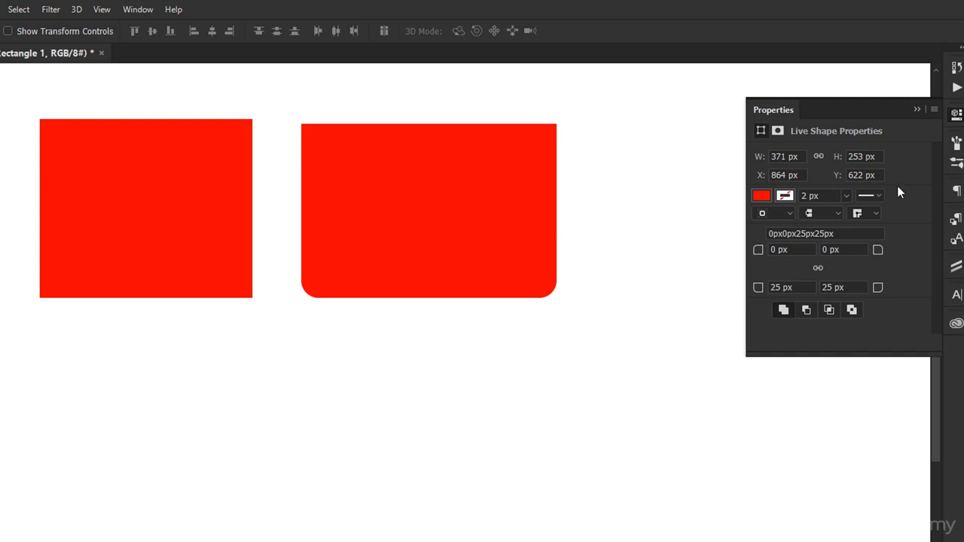
- Cancel a trial Free Transform and hide the left Rectangle 1 layer
key("ctrl+t")
key("Escape")
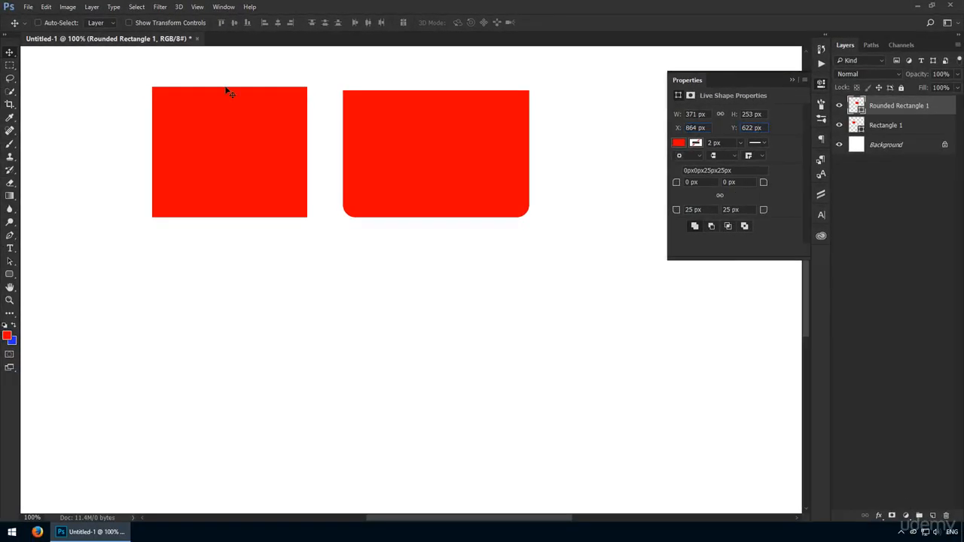
left_click(838, 126)
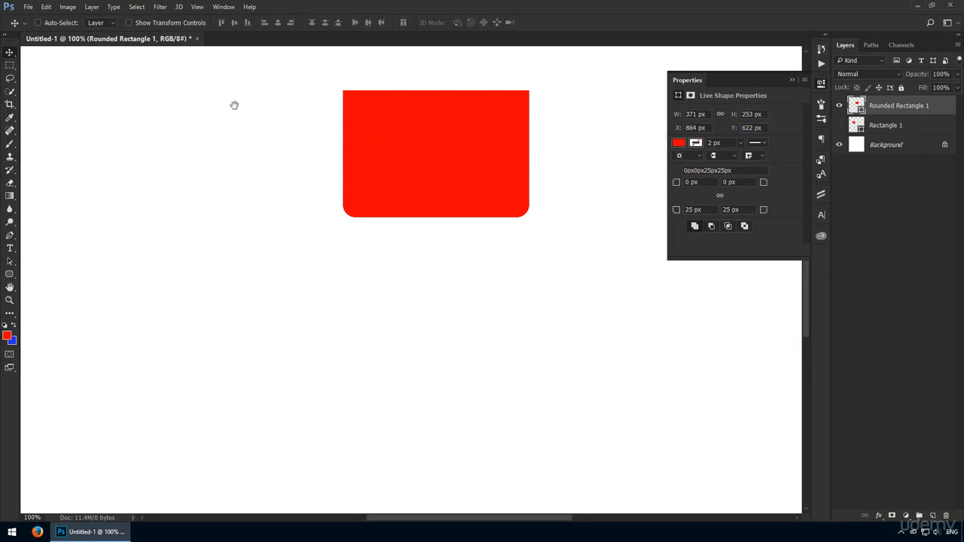
left_click_drag(234, 103, 368, 422)
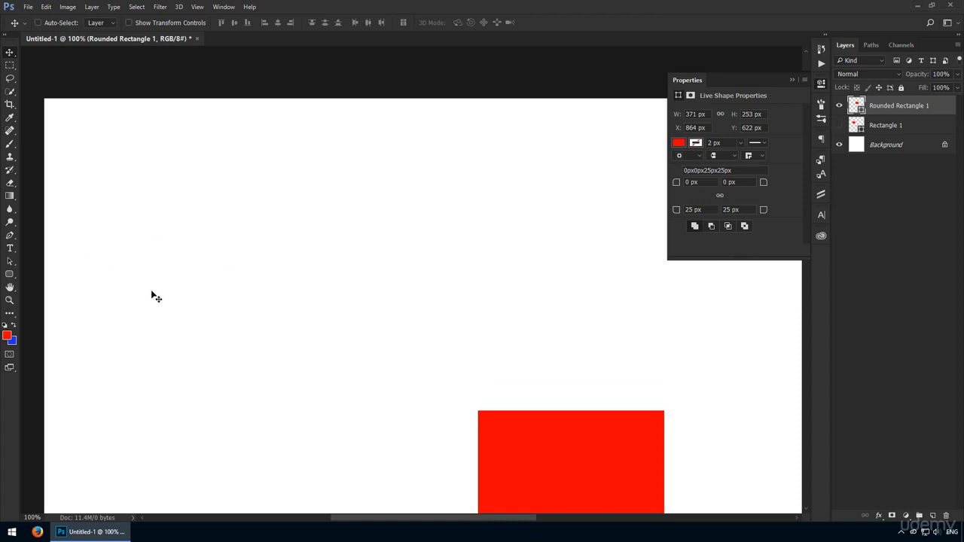
- Set the shape's X position to 0 px, then to 100 px
double_click(693, 127)
type("0")
key("Return")
left_click_drag(254, 365, 262, 306)
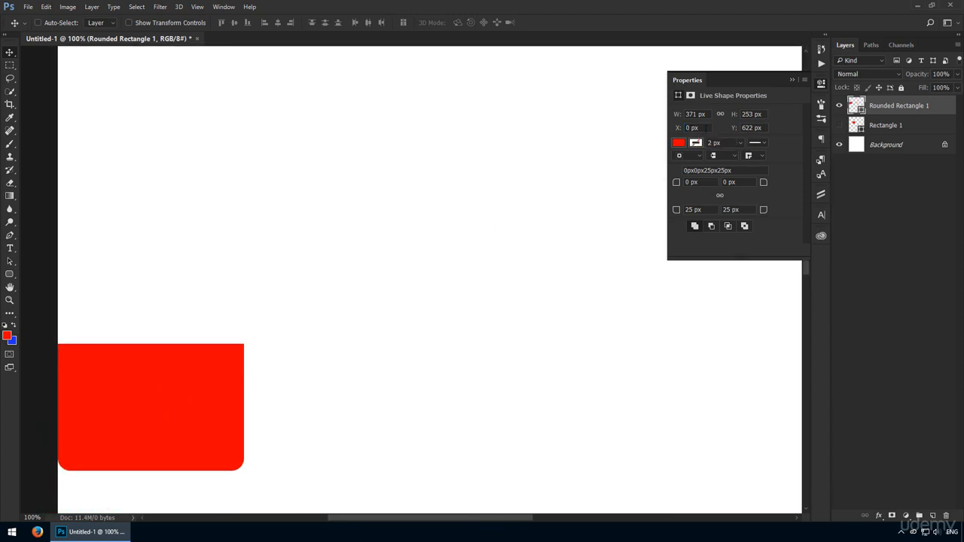
left_click(664, 127)
type("100")
key("Return")
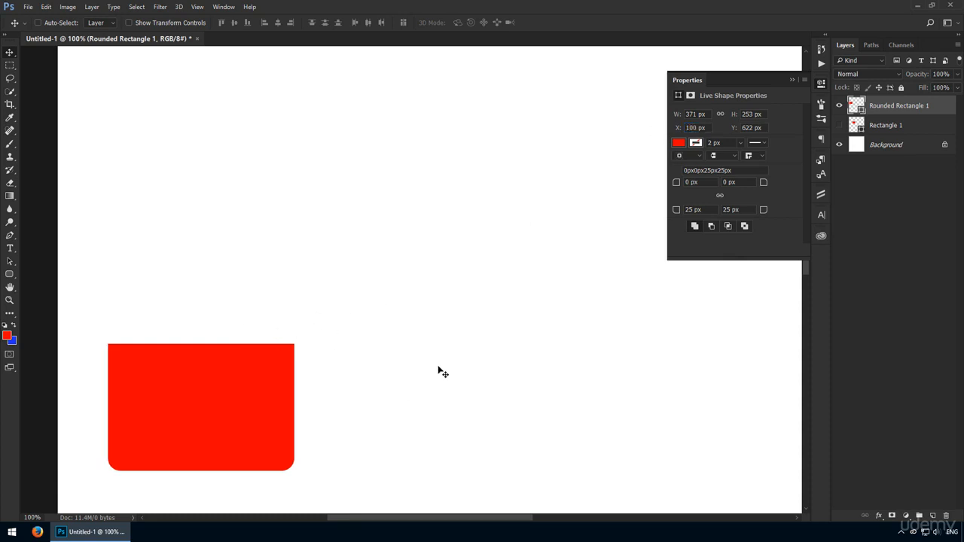
- Set the shape's Y position to 0 px, then to 200 px
left_click_drag(766, 128, 737, 128)
type("0")
key("Return")
scroll(461, 236, "up", 1)
scroll(463, 238, "up", 2)
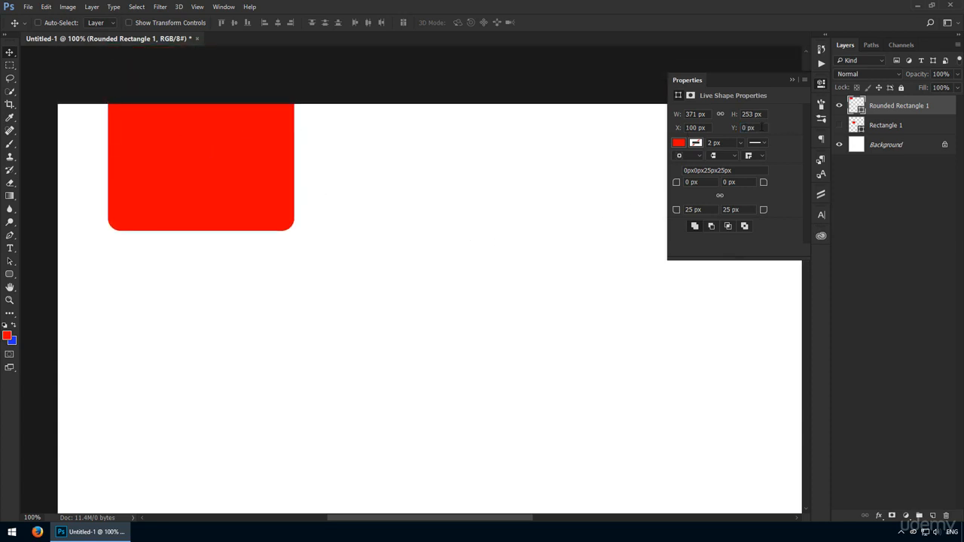
left_click_drag(762, 127, 657, 135)
type("200")
key("Return")
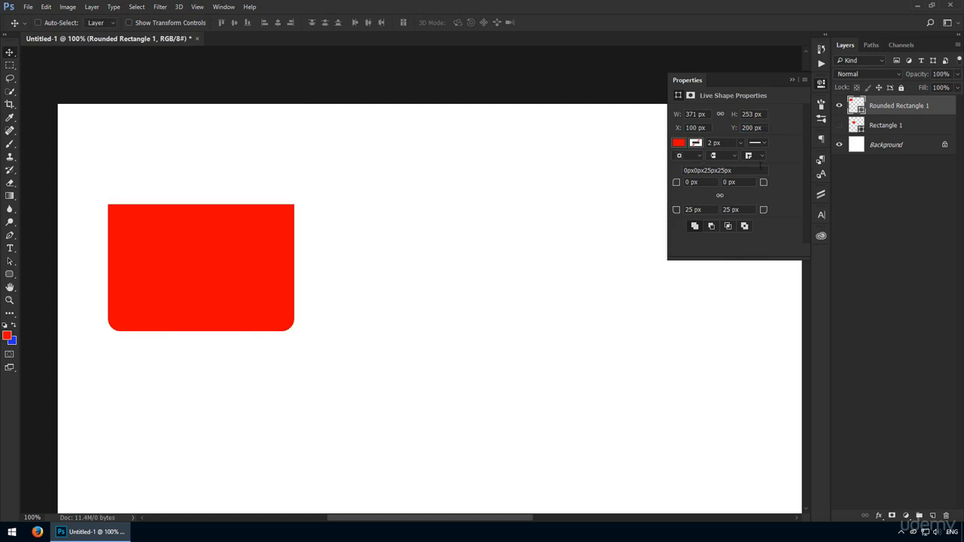
- Review the stroke line style and stroke colour dropdowns in Properties without changing anything
left_click(762, 143)
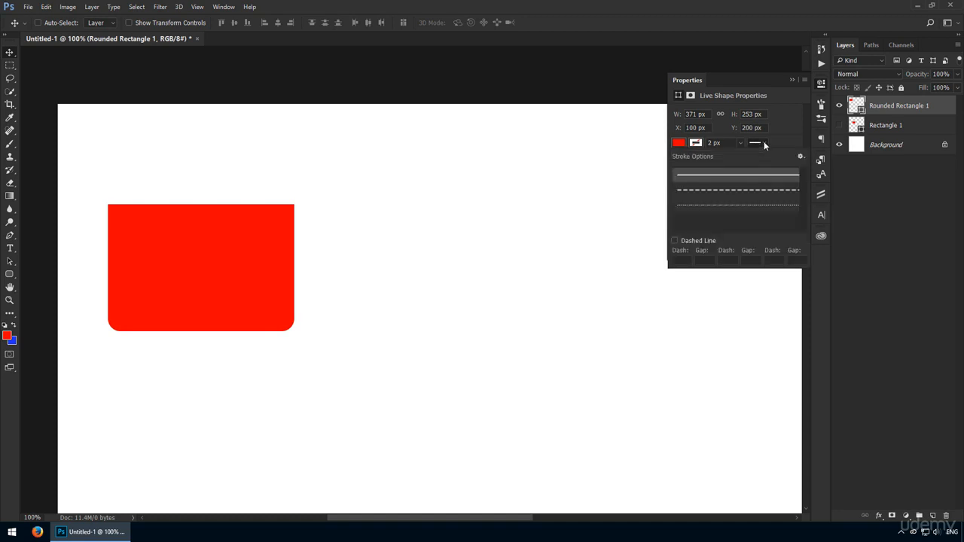
left_click(763, 143)
left_click(697, 144)
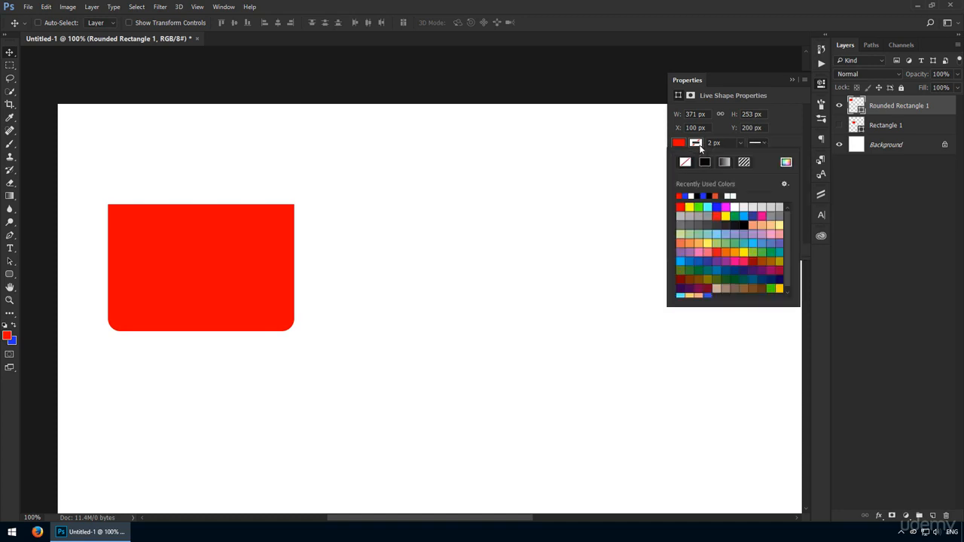
left_click(699, 145)
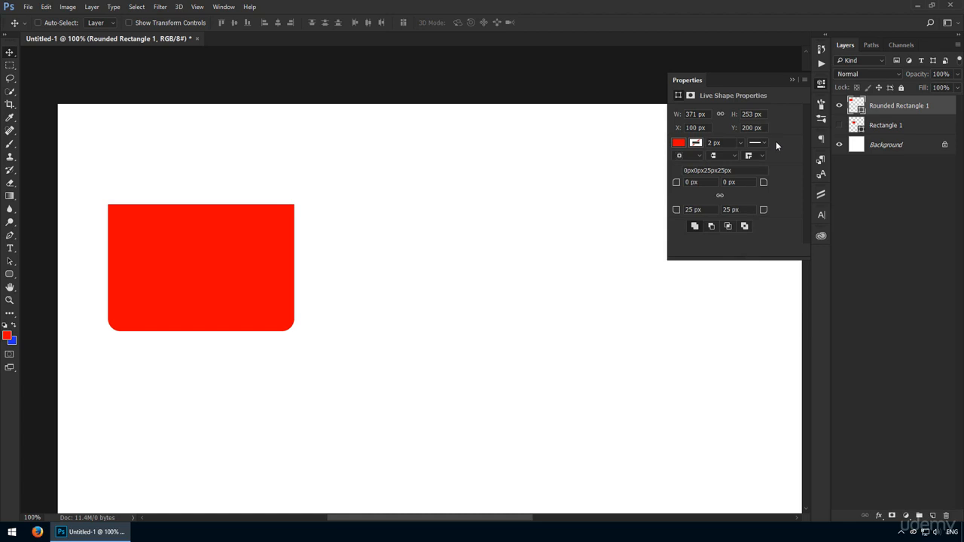
- Draw a rounded square near the top centre and a small rectangle below it
key("u")
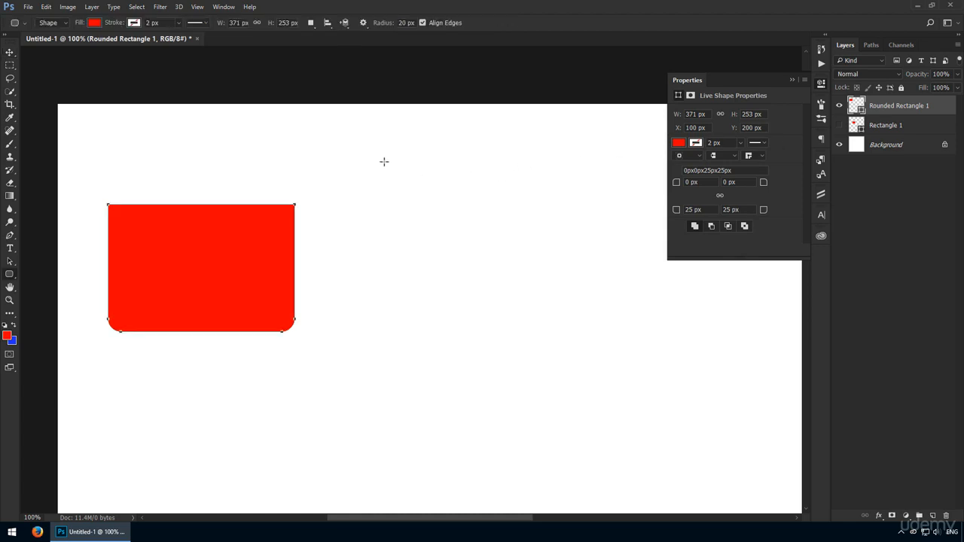
left_click_drag(342, 148, 445, 327)
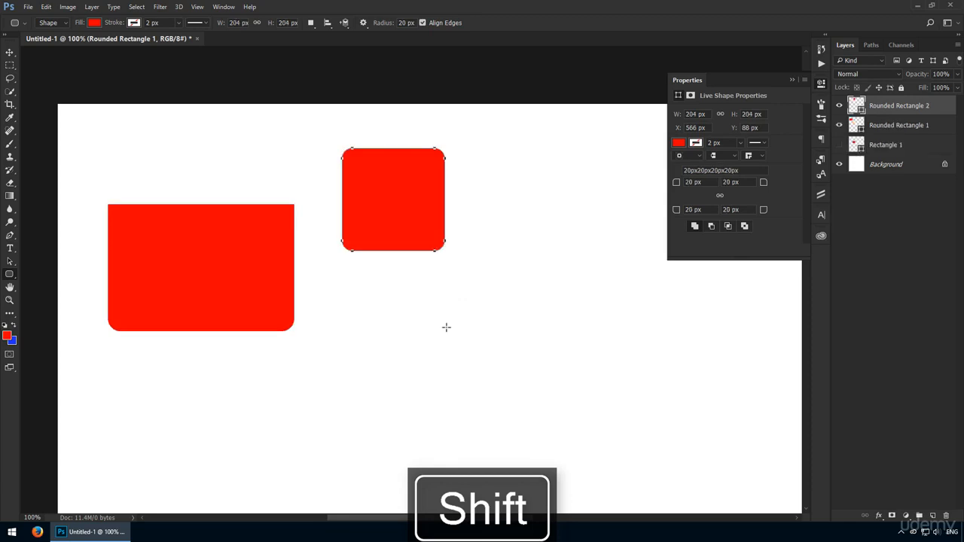
right_click(14, 277)
left_click(48, 276)
left_click_drag(357, 297, 454, 372)
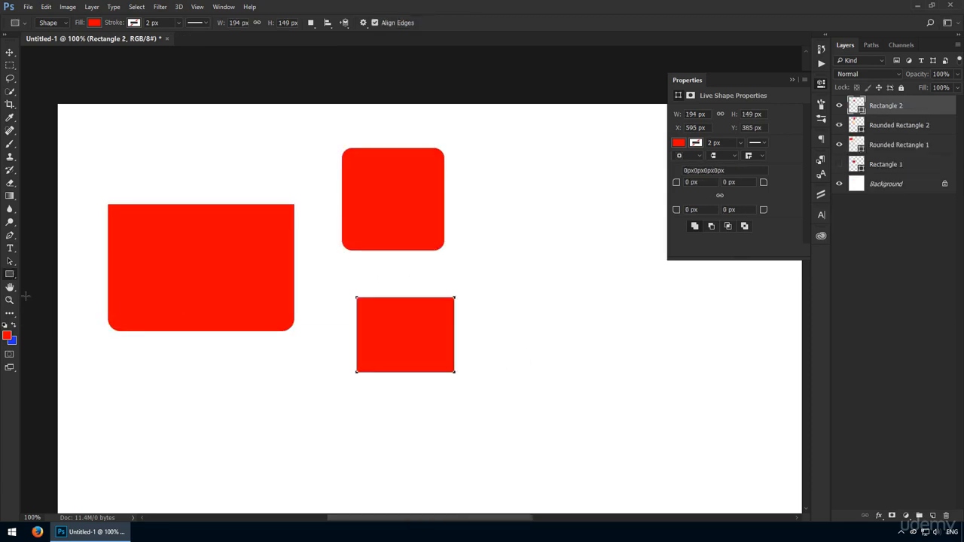
- Draw a circle with the Ellipse Tool to the right of the shapes
right_click(9, 278)
left_click(60, 299)
left_click_drag(532, 251, 660, 379)
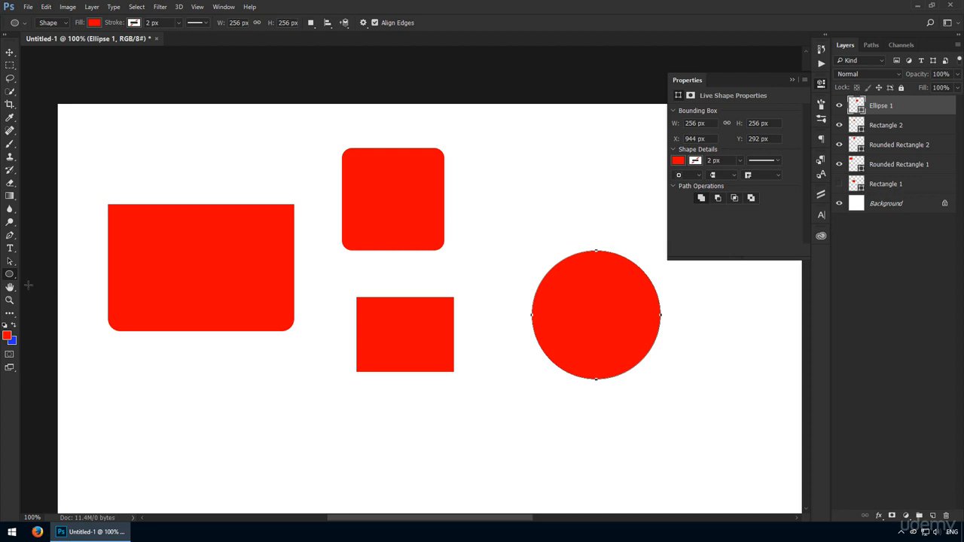
right_click(10, 274)
left_click(63, 302)
- Clear the recent shapes and create a 100 × 100 px red triangle with the Polygon tool
key("Delete")
key("Delete")
key("Delete")
key("Delete")
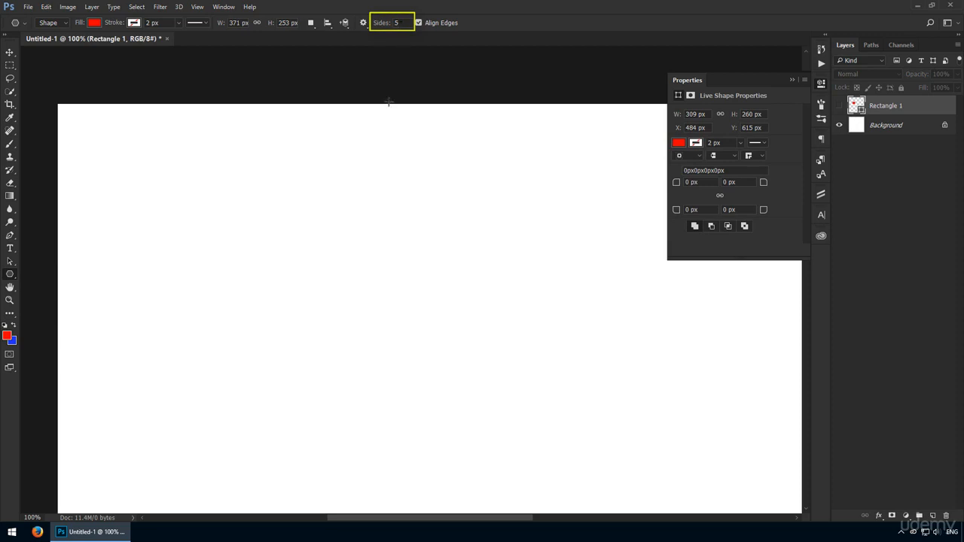
left_click(329, 231)
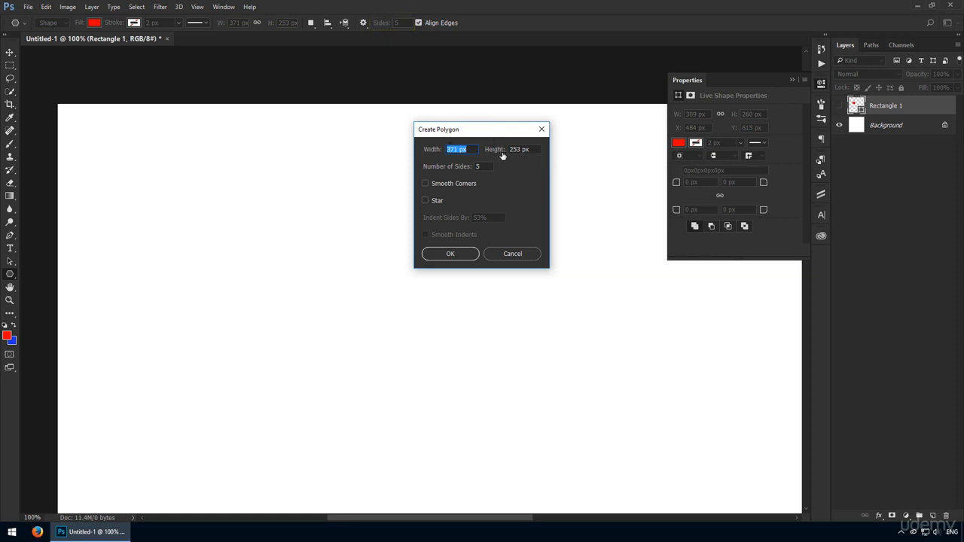
left_click(440, 200)
left_click(440, 199)
left_click(455, 149)
type("100")
key("Tab")
type("100")
key("Tab")
left_click(439, 255)
- Move the triangle slightly left, then open and cancel another Create Polygon dialog
key("v")
left_click_drag(370, 259, 323, 259)
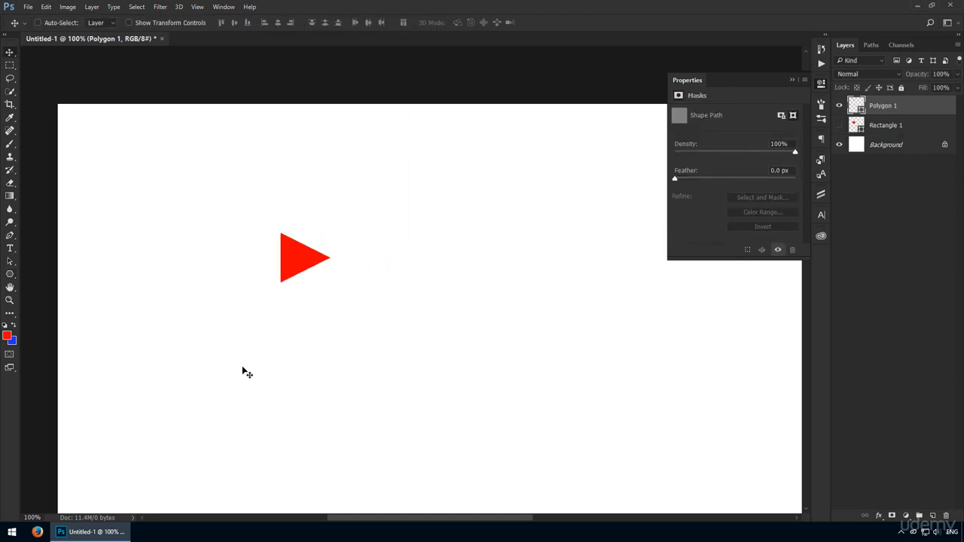
key("u")
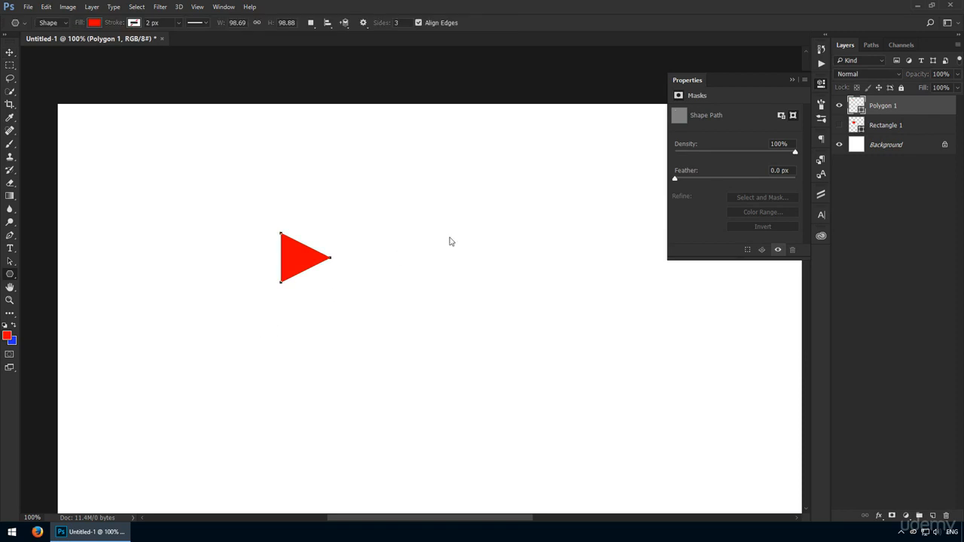
left_click(449, 239)
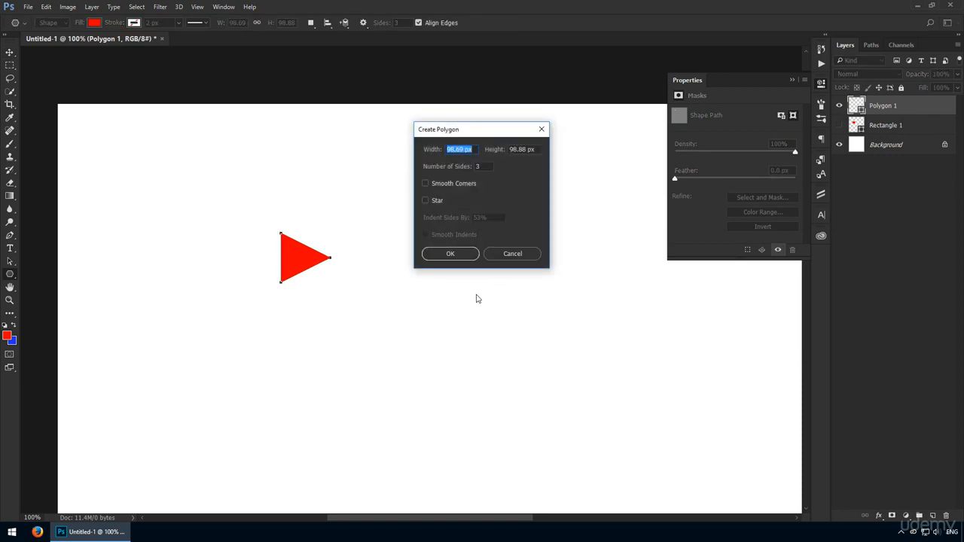
left_click(511, 253)
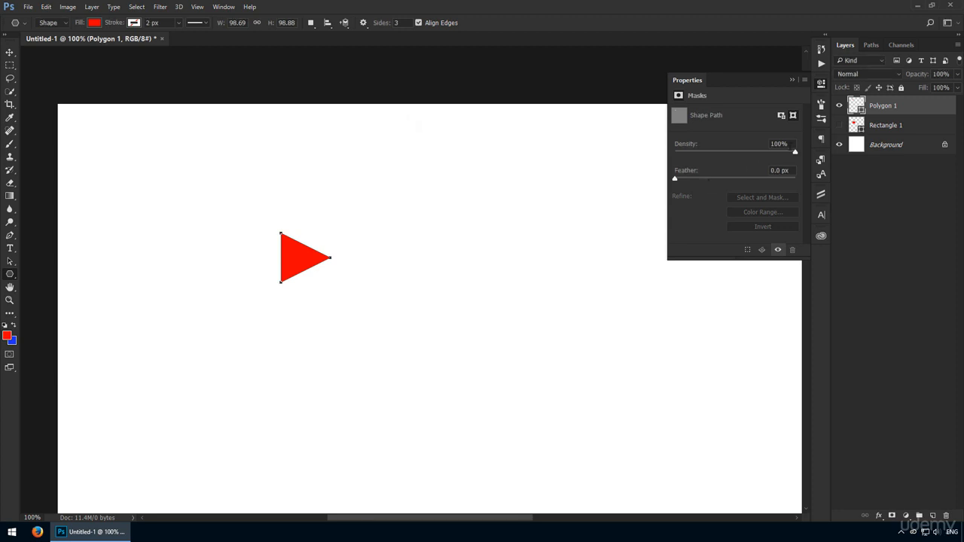
- Unhide Rectangle 1 and shift the red rectangle a little to the right
left_click(840, 126)
left_click(878, 127)
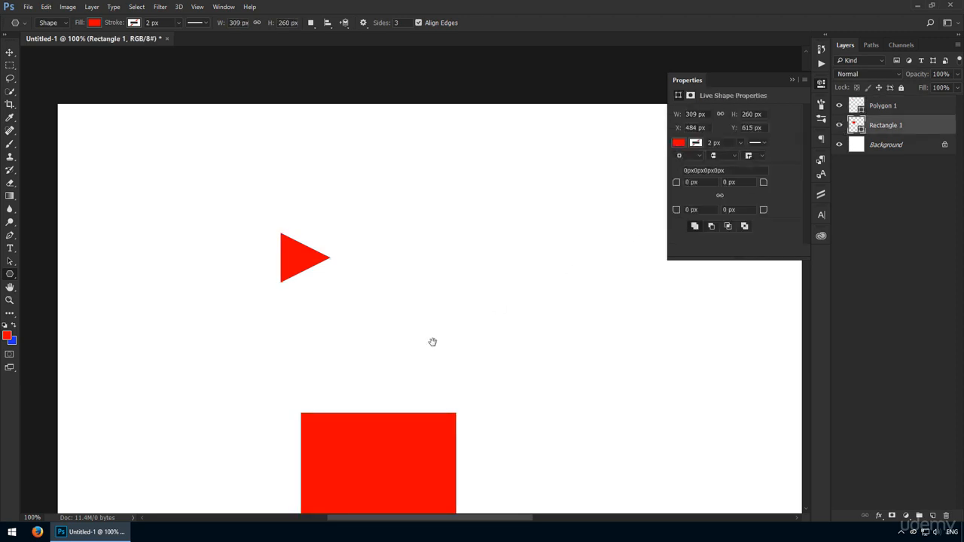
left_click_drag(432, 339, 441, 266)
key("v")
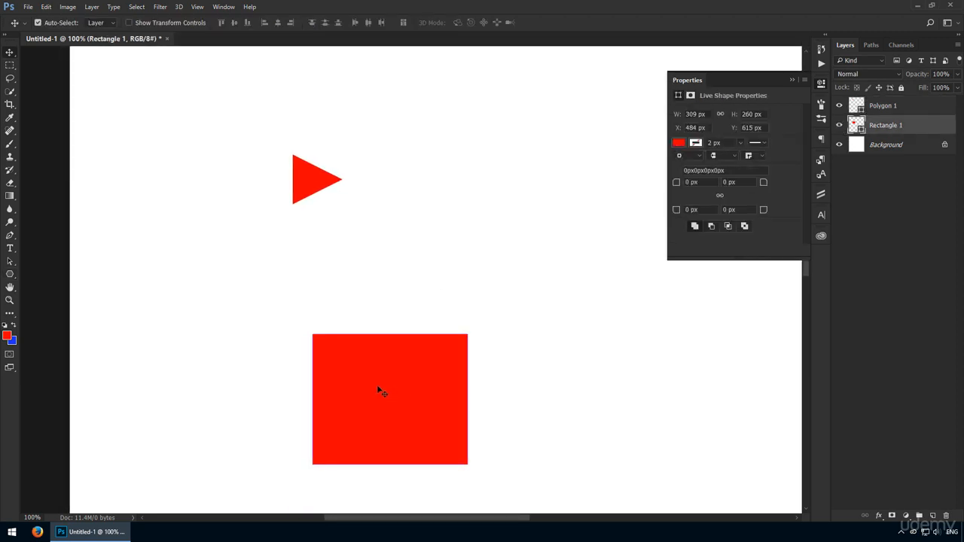
left_click_drag(381, 389, 424, 389)
- Create a 100 × 100 px smooth-cornered polygon and place it beside the triangle
key("u")
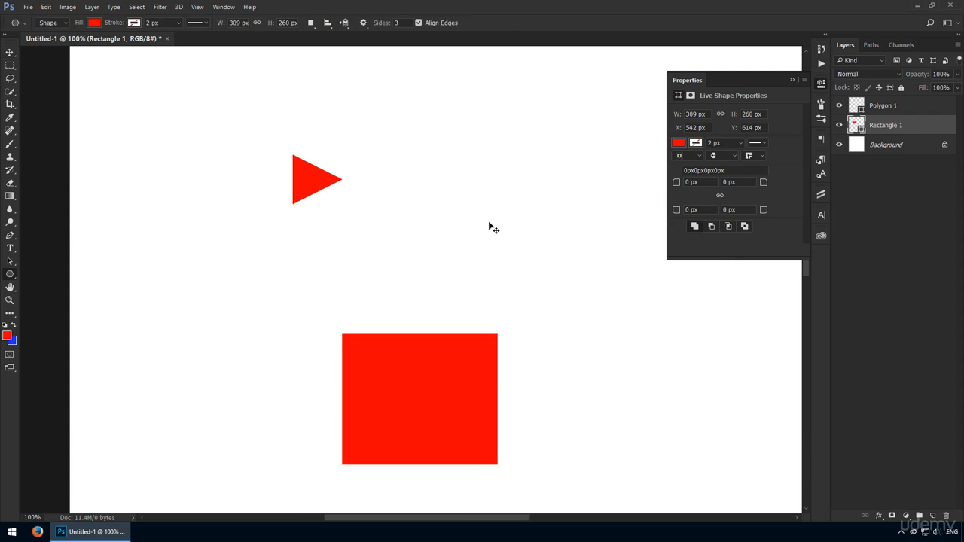
left_click(489, 223)
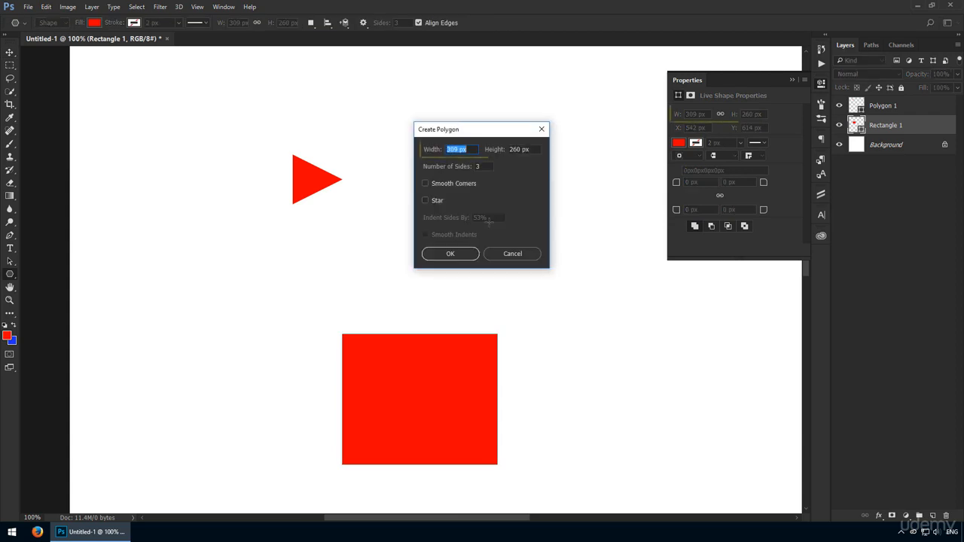
left_click(458, 184)
left_click_drag(467, 149, 340, 145)
type("100")
key("Tab")
type("100")
key("Return")
key("v")
left_click_drag(516, 243, 390, 175)
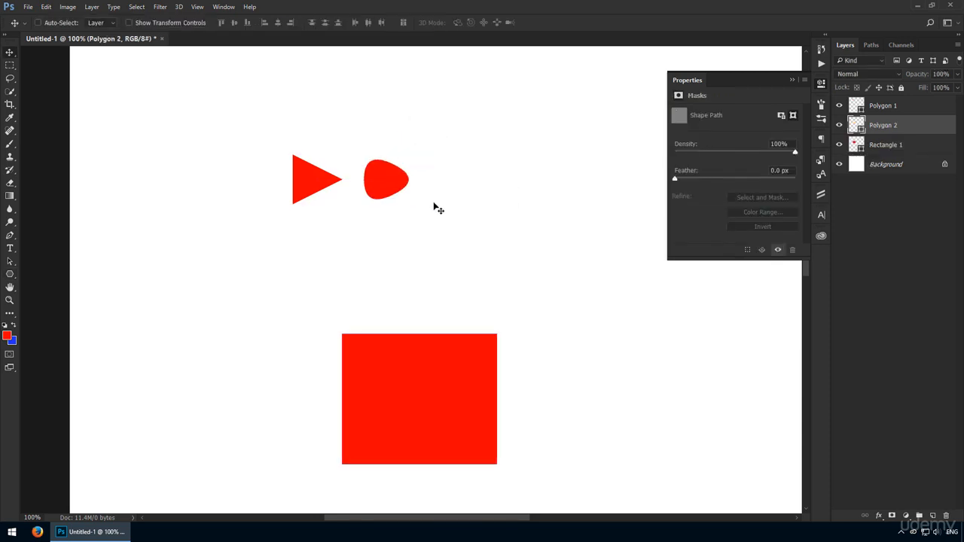
- Add a rounded star-shaped polygon
key("u")
left_click(512, 174)
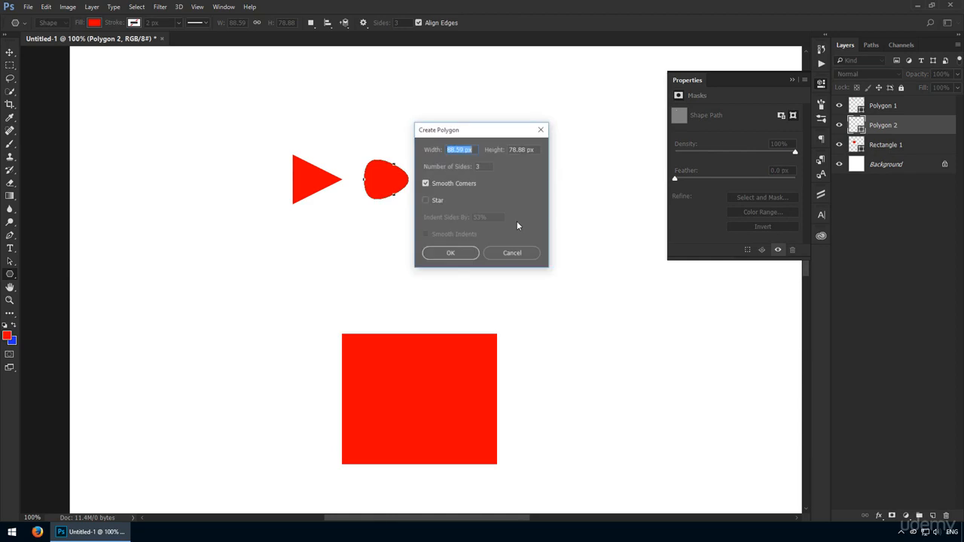
left_click(426, 201)
left_click_drag(487, 129, 558, 120)
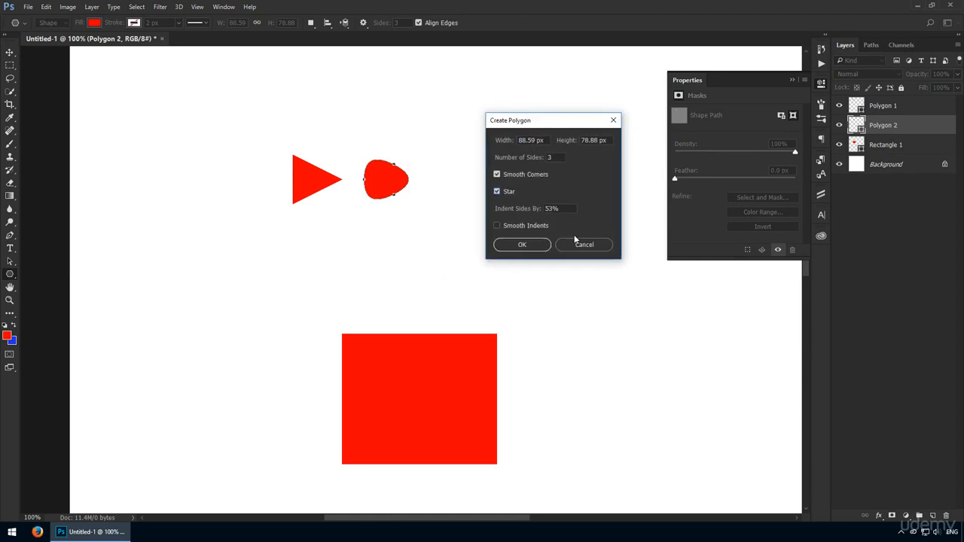
left_click(523, 243)
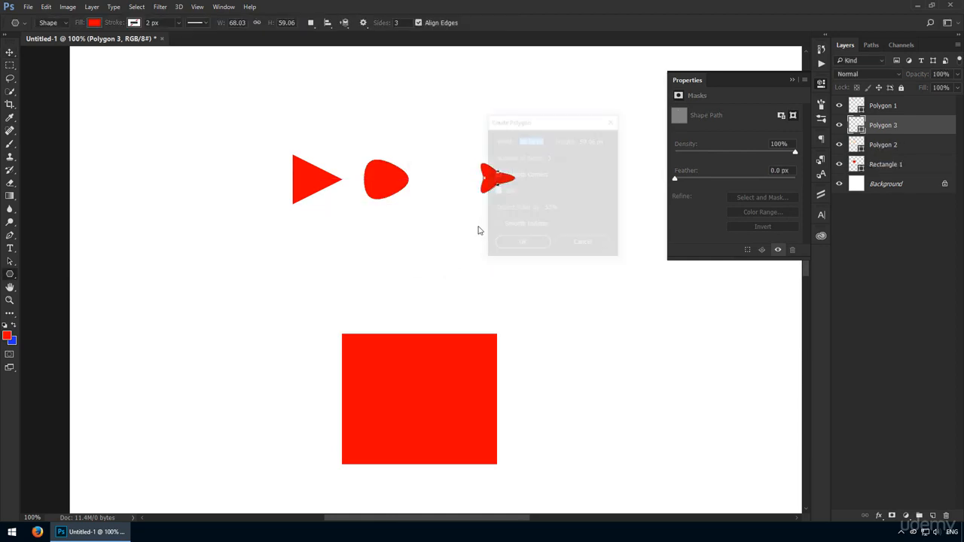
- Add a star with 10% indent and move it up and left
left_click(532, 216)
left_click_drag(559, 211, 424, 195)
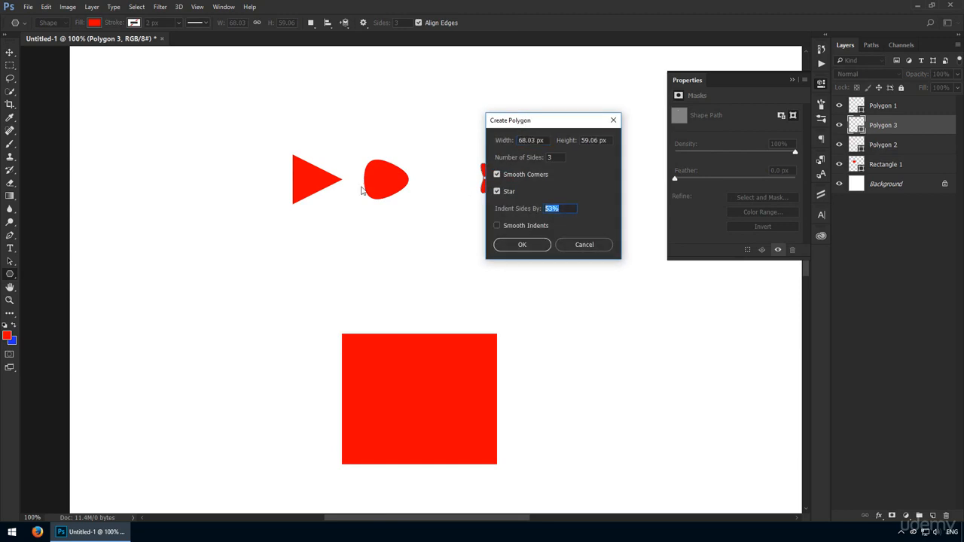
type("10")
key("Return")
key("v")
left_click_drag(433, 246, 404, 235)
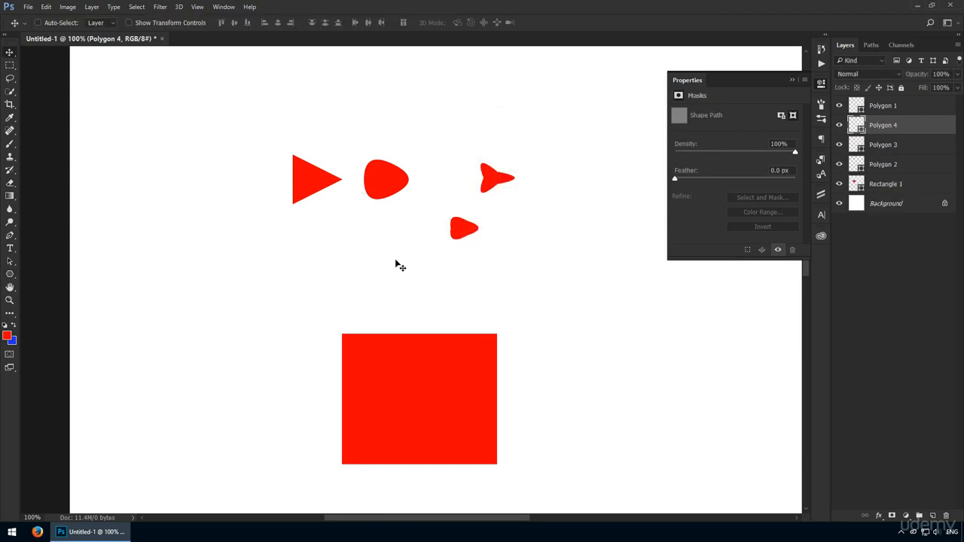
- Add a sharp-cornered star without smooth corners and move it up below the other shapes
key("u")
left_click(378, 254)
left_click(521, 174)
left_click(522, 244)
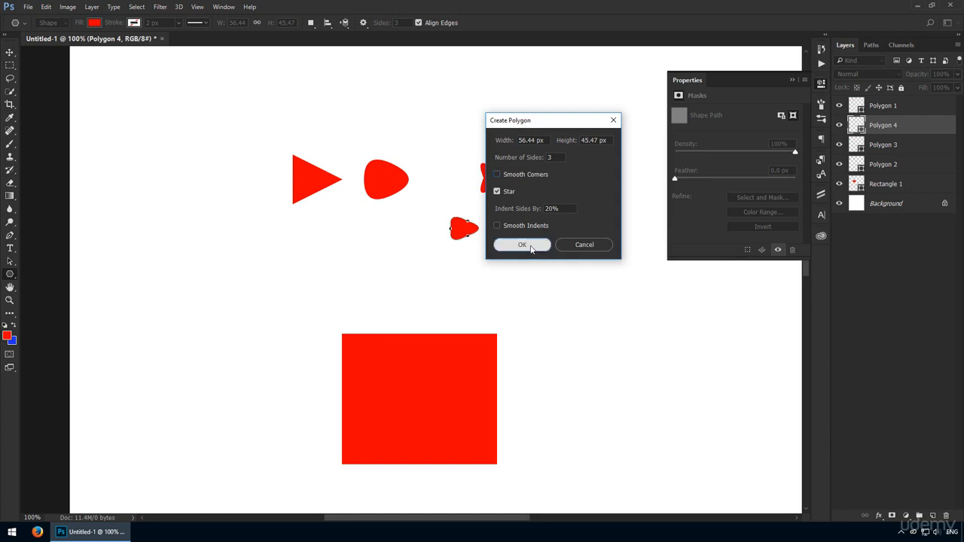
key("v")
left_click_drag(413, 256, 407, 239)
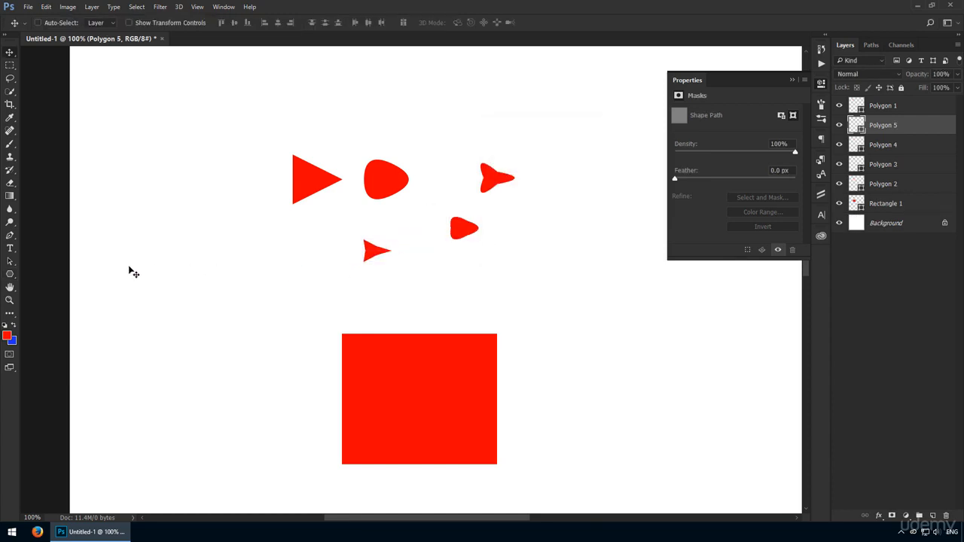
left_click(10, 273)
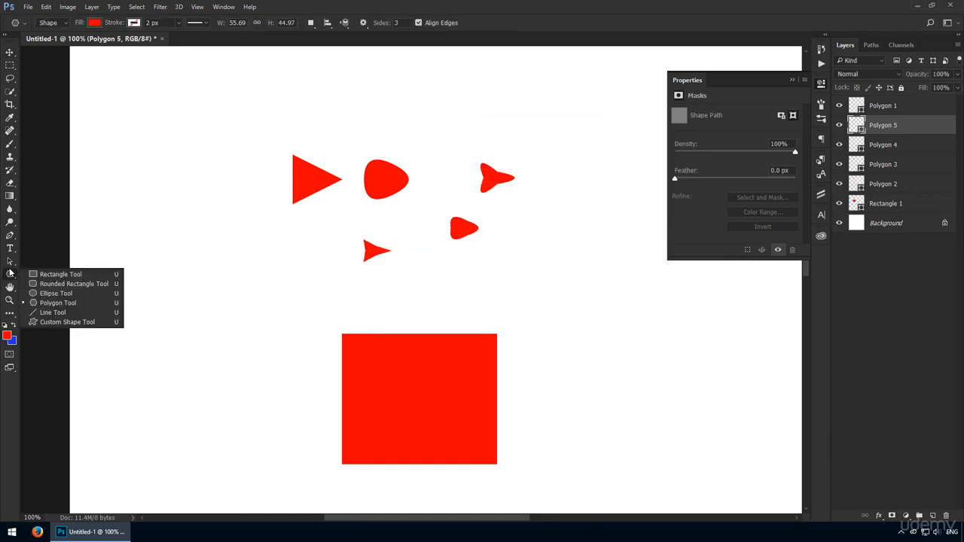
- Draw a long, slightly slanted straight line across the top of the canvas with the Line tool
left_click(53, 313)
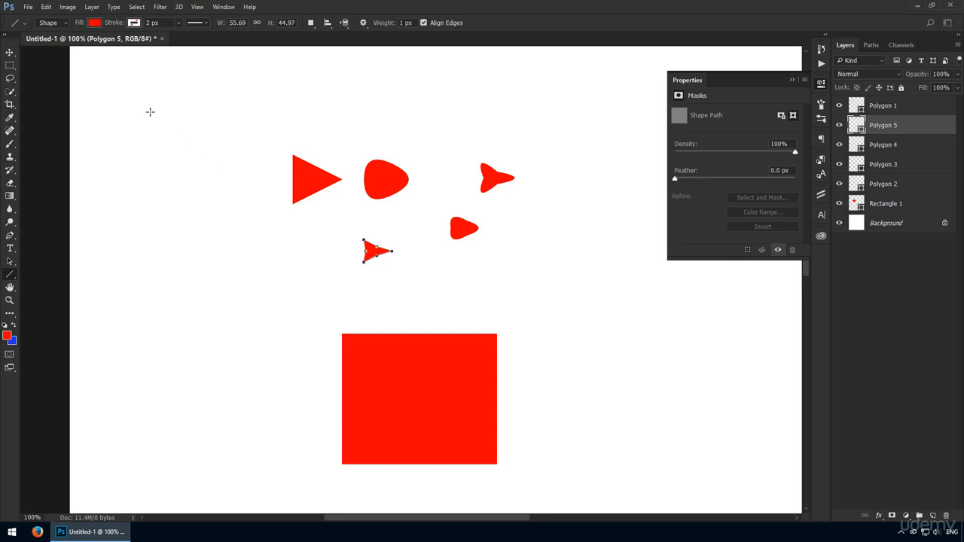
left_click_drag(150, 111, 420, 105)
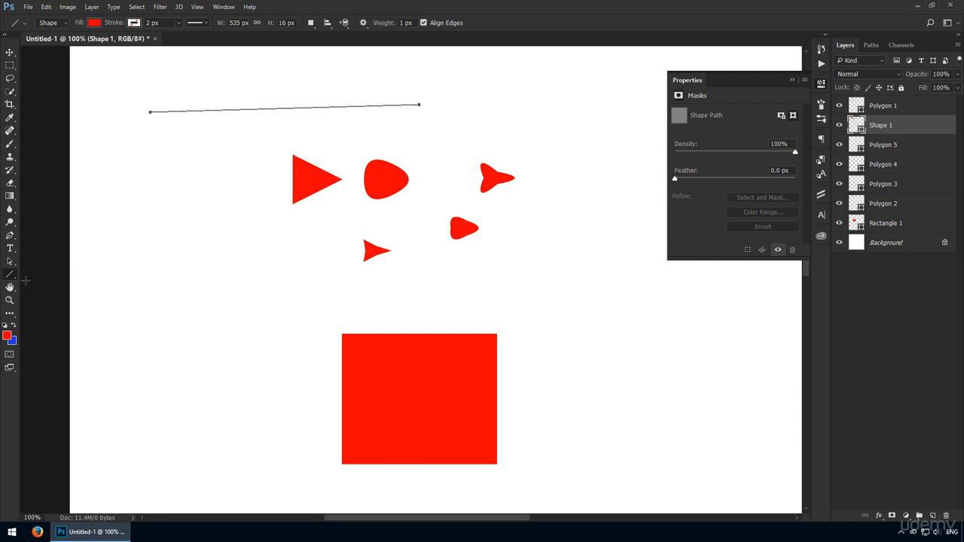
right_click(13, 281)
left_click(56, 274)
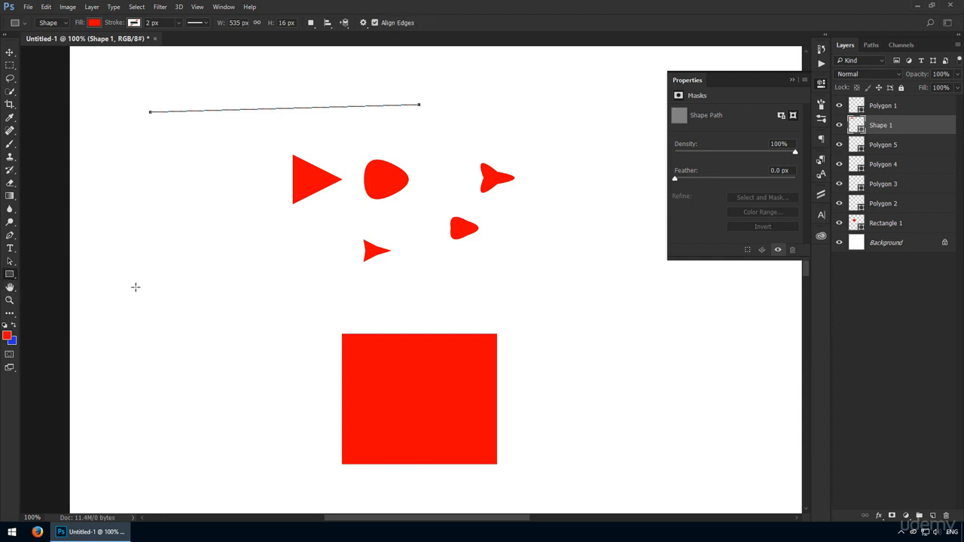
- Create a 535 × 1 px rectangle and move it left above the big square
left_click(204, 284)
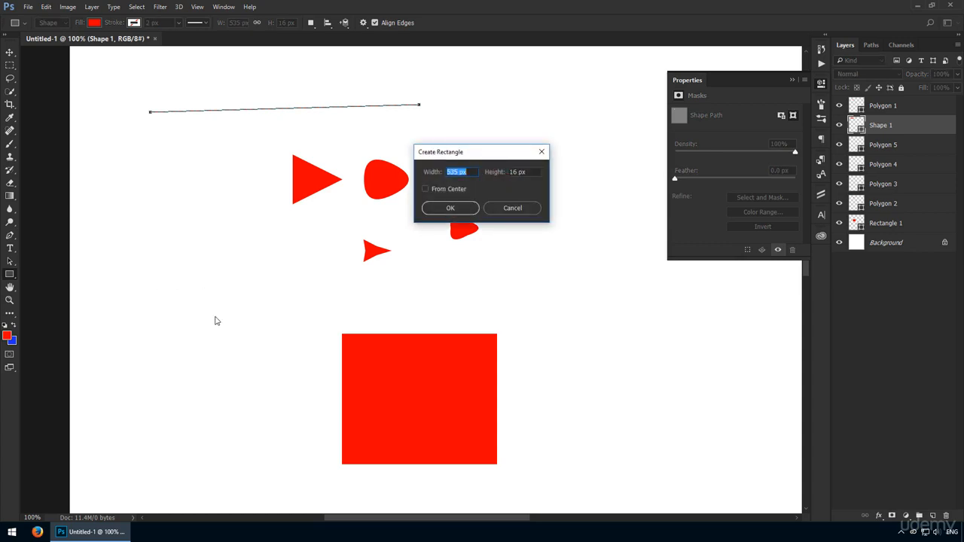
key("Tab")
type("1")
left_click(461, 209)
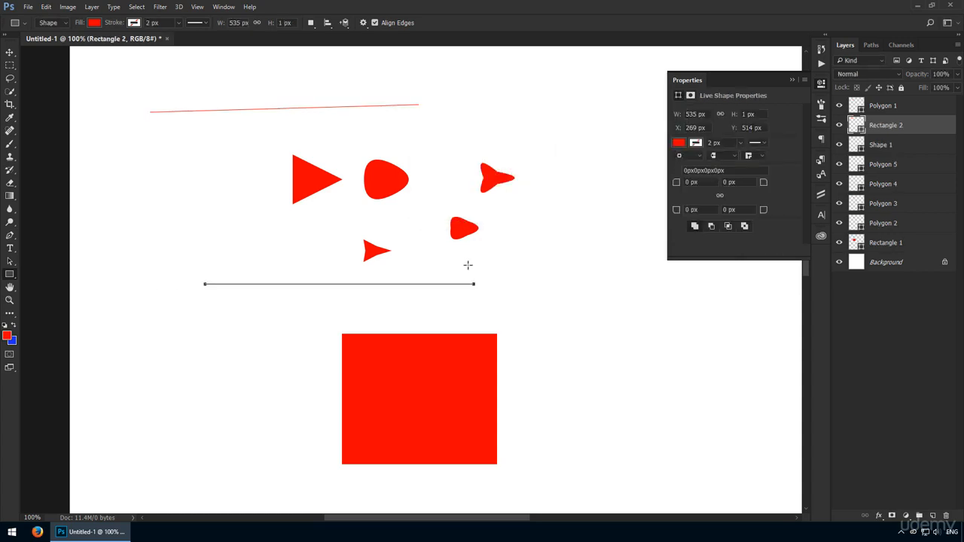
key("v")
left_click_drag(405, 284, 340, 306)
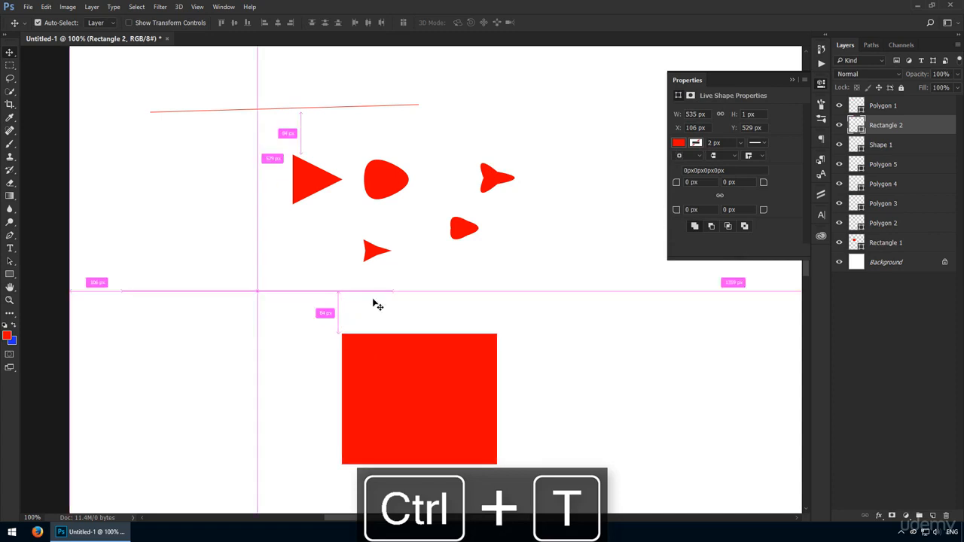
- Stretch the thin rectangle with Free Transform into a 535 × 9 px bar
key("ctrl+t")
left_click_drag(258, 292, 264, 286)
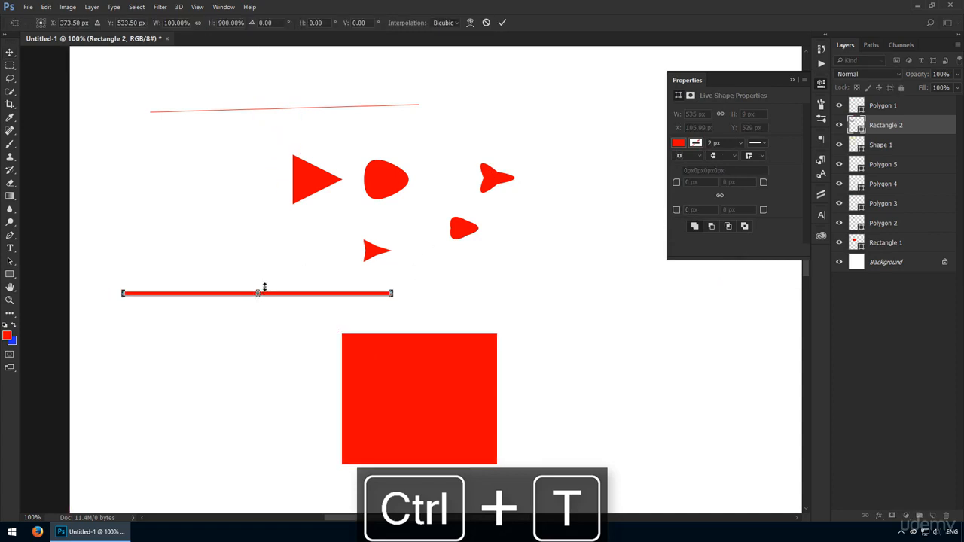
key("Return")
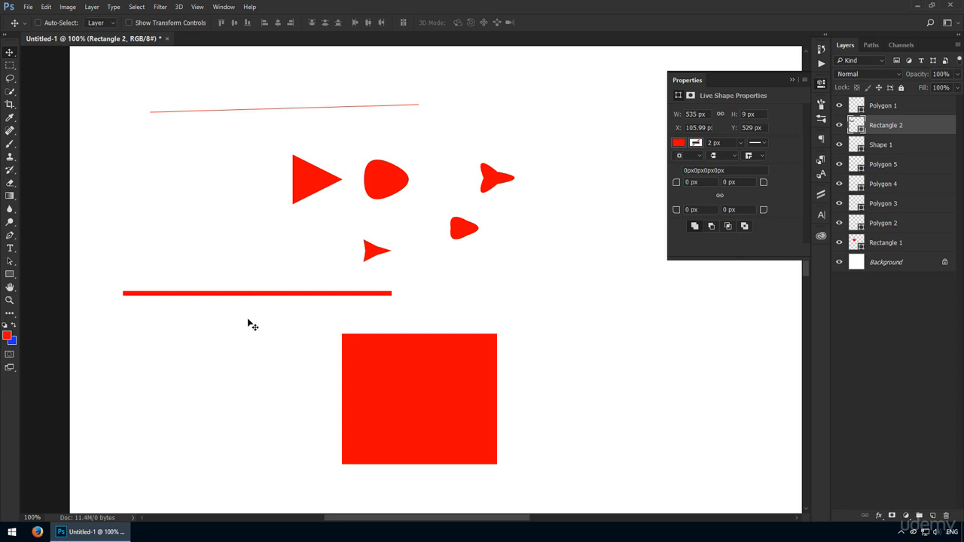
left_click_drag(10, 275, 62, 322)
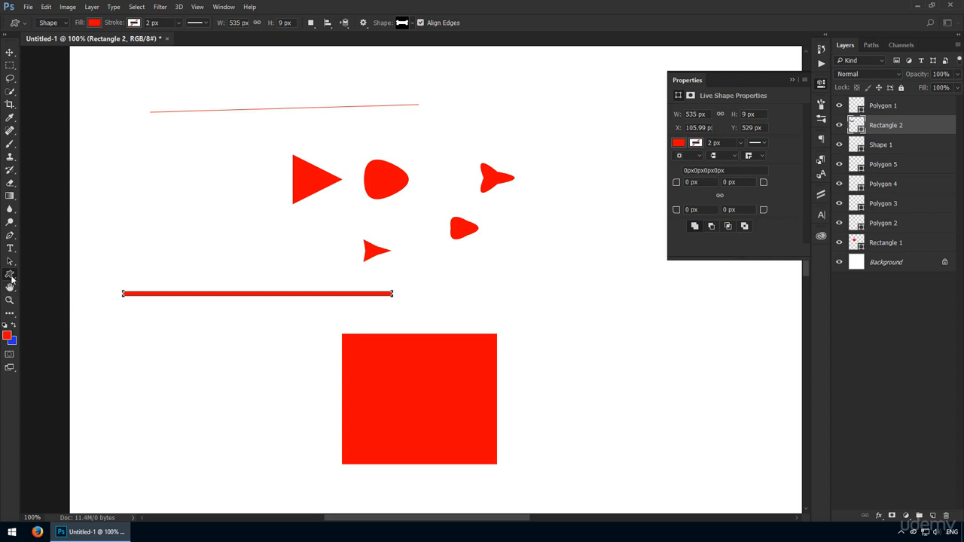
left_click_drag(11, 276, 26, 280)
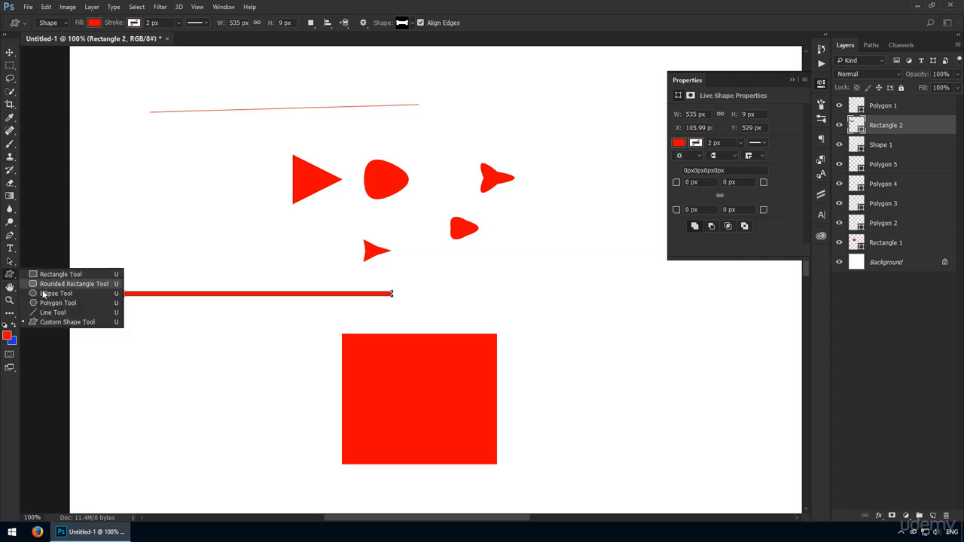
left_click(50, 276)
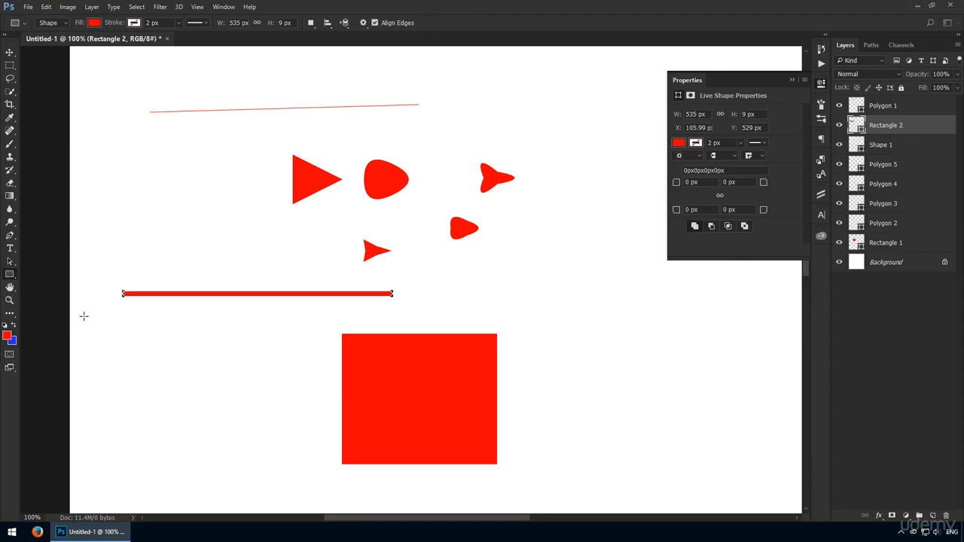